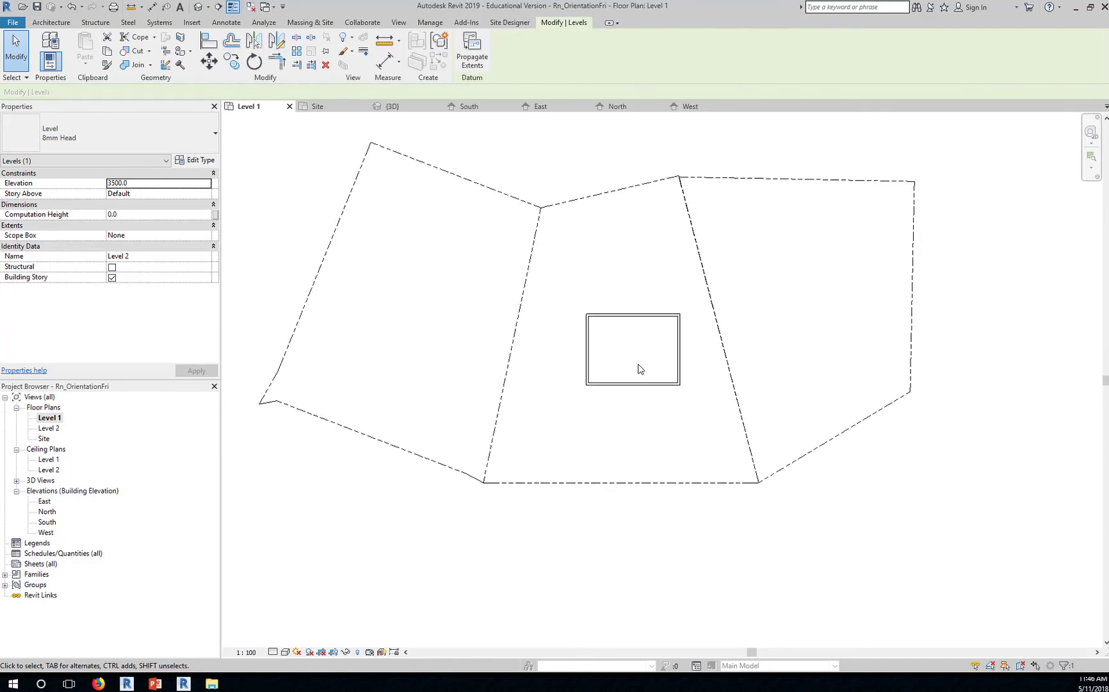
- Zoom in on the rectangular building and select its bottom Exterior - Brick on CMU wall
scroll(640, 368, "up", 5)
scroll(615, 369, "up", 3)
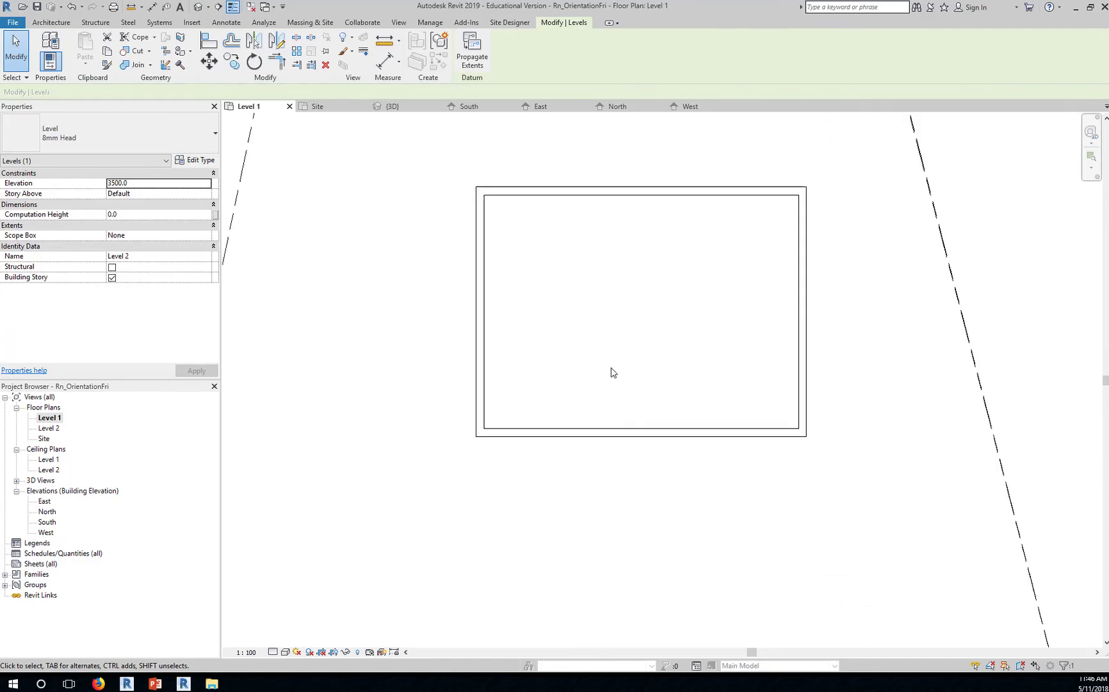
left_click(602, 441)
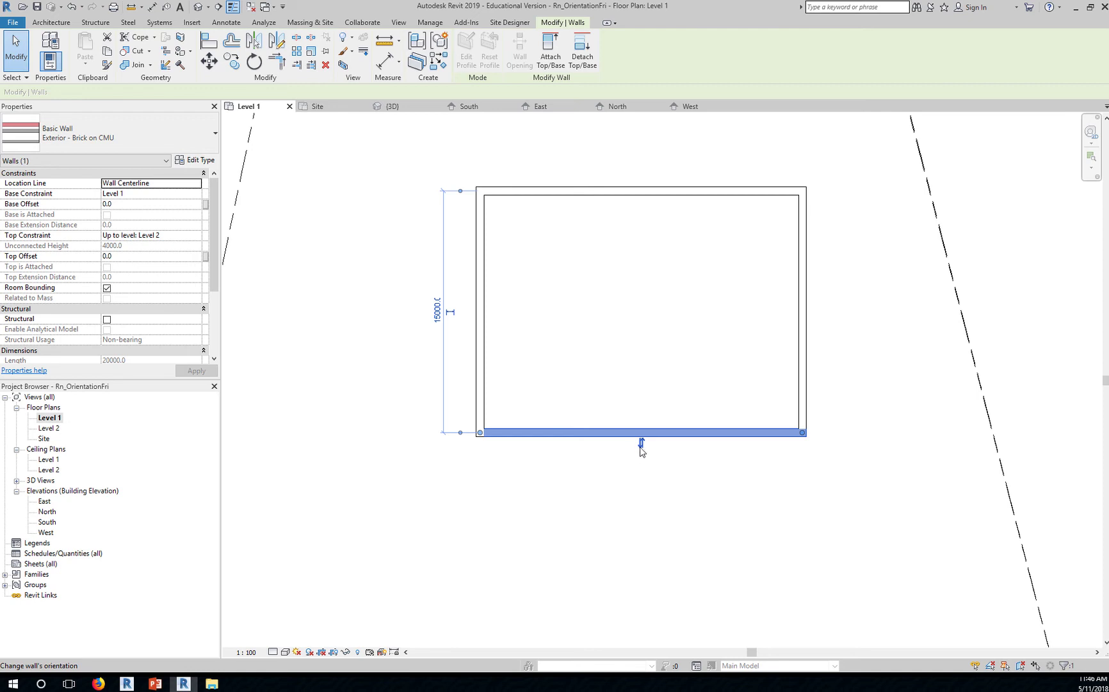
scroll(643, 448, "up", 4)
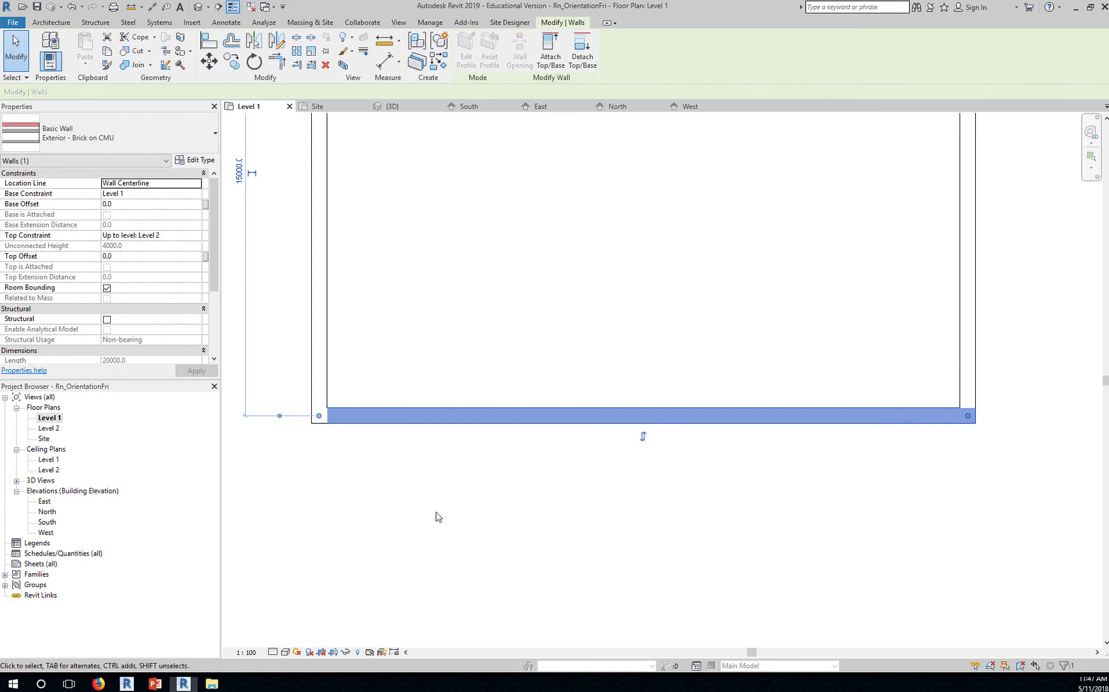
- Set the Detail Level to Fine and save the project when the reminder appears
left_click(274, 651)
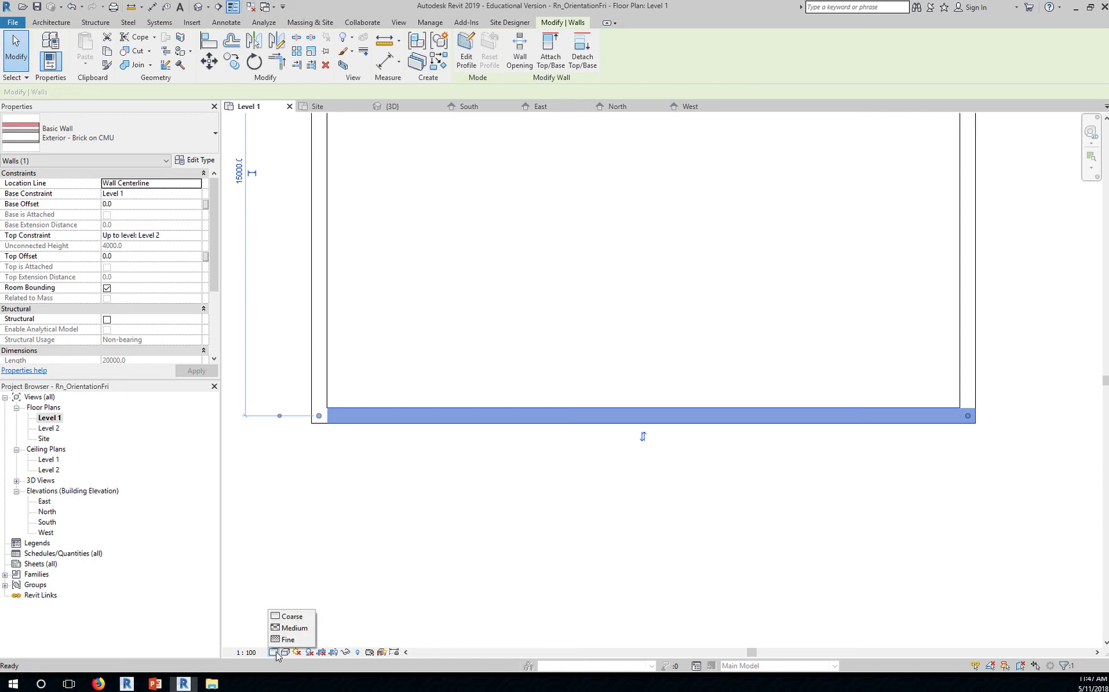
left_click(288, 639)
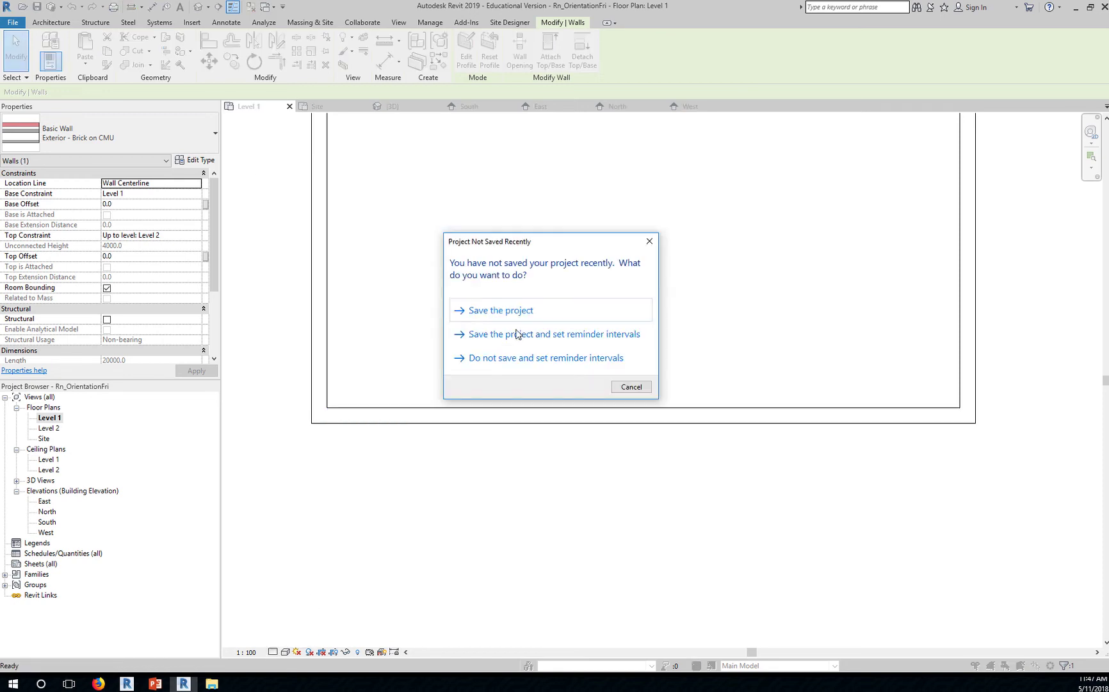
left_click(520, 310)
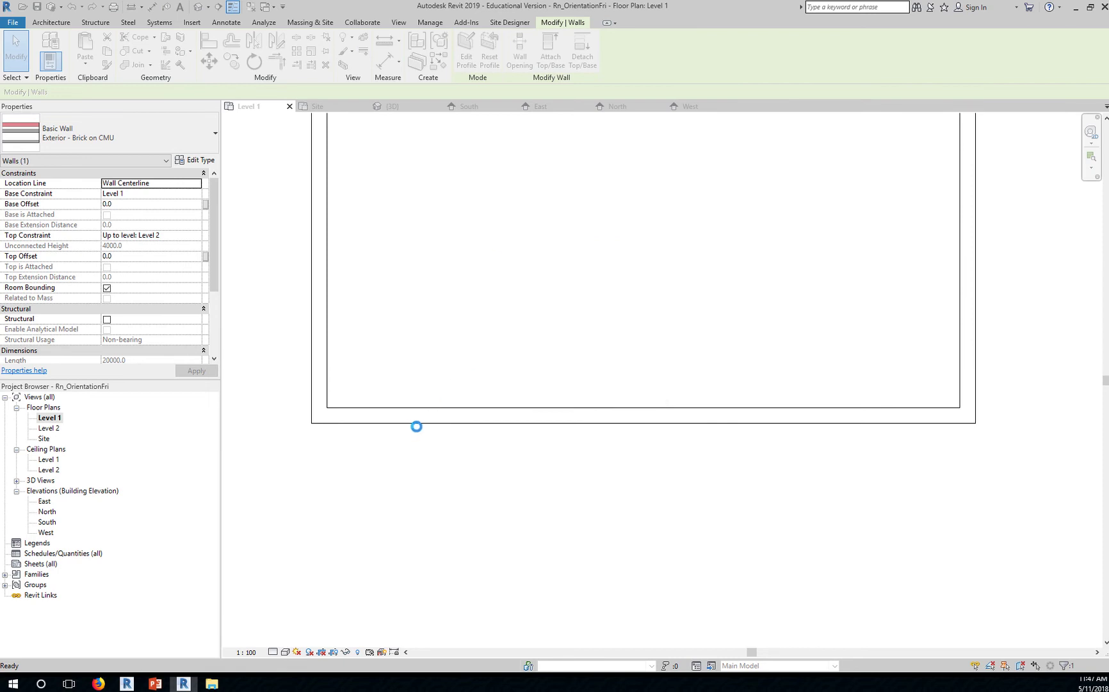
left_click(325, 574)
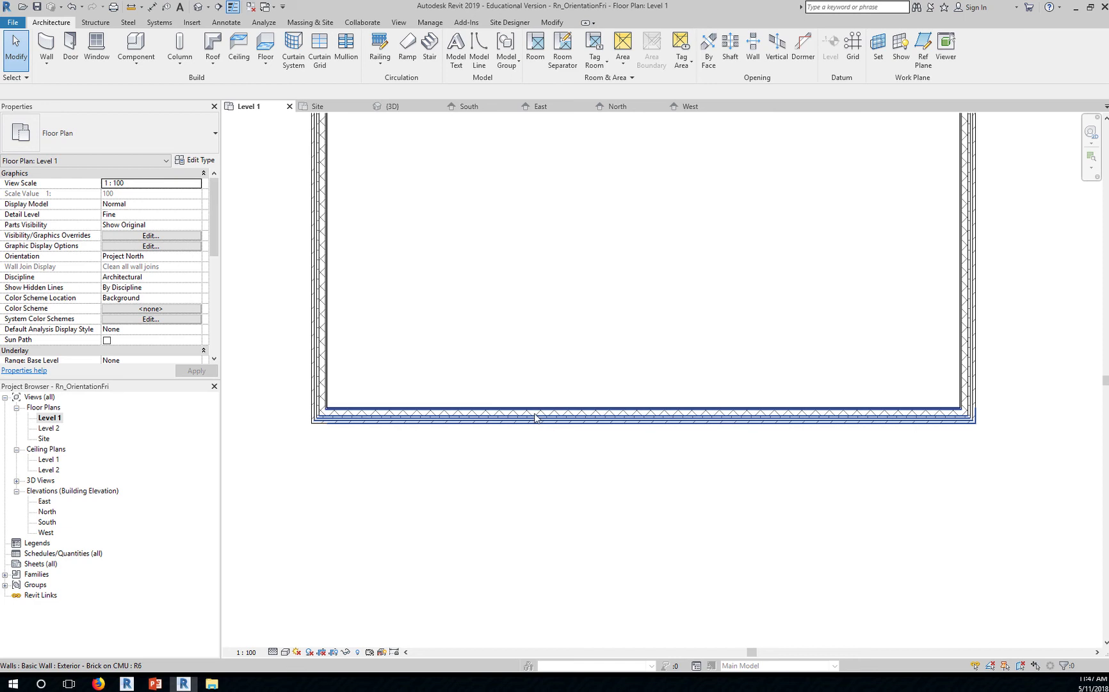
- Switch the visual style to Shaded and bring the bottom wall back into view
scroll(512, 427, "up", 4)
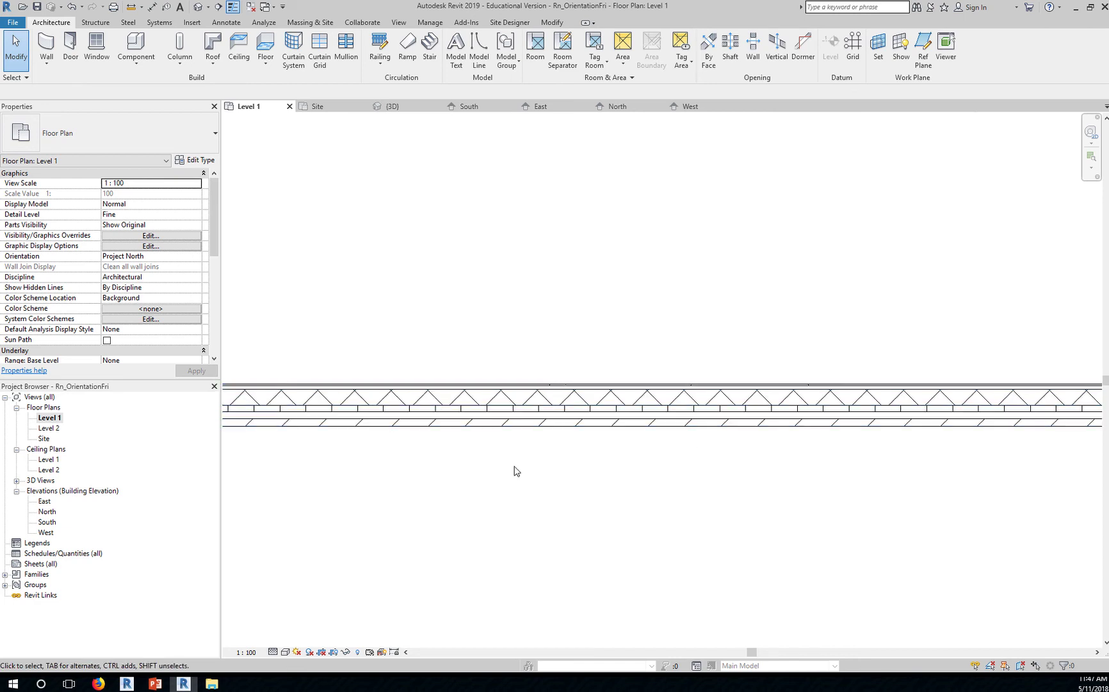
left_click(286, 651)
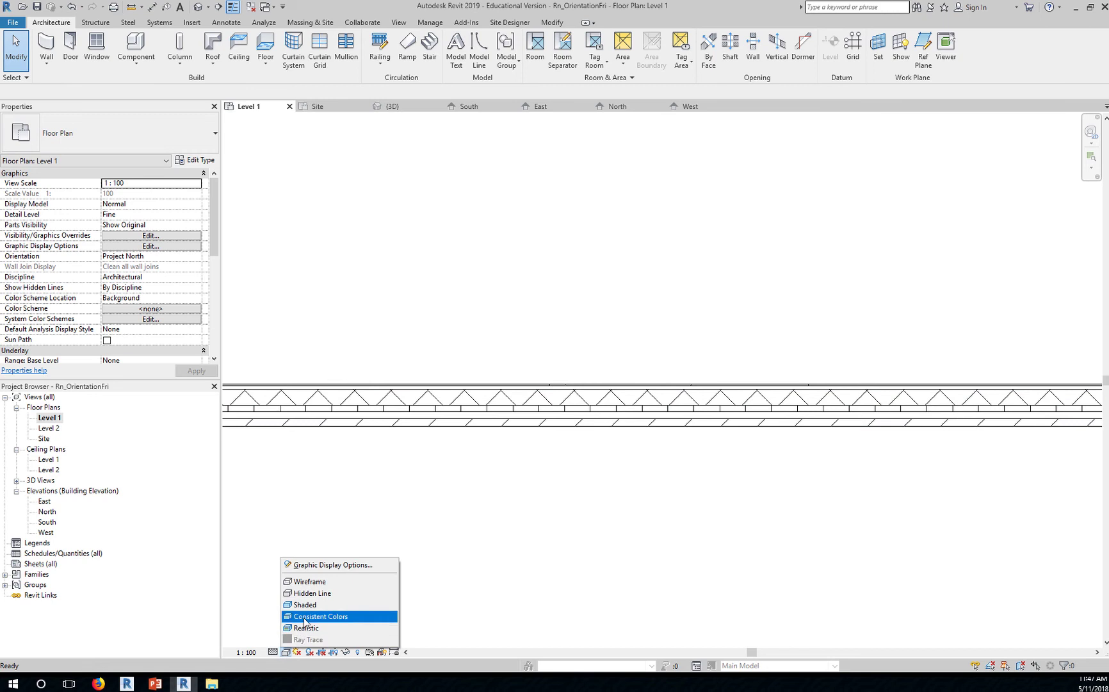
left_click(311, 606)
middle_click_drag(523, 488, 607, 451)
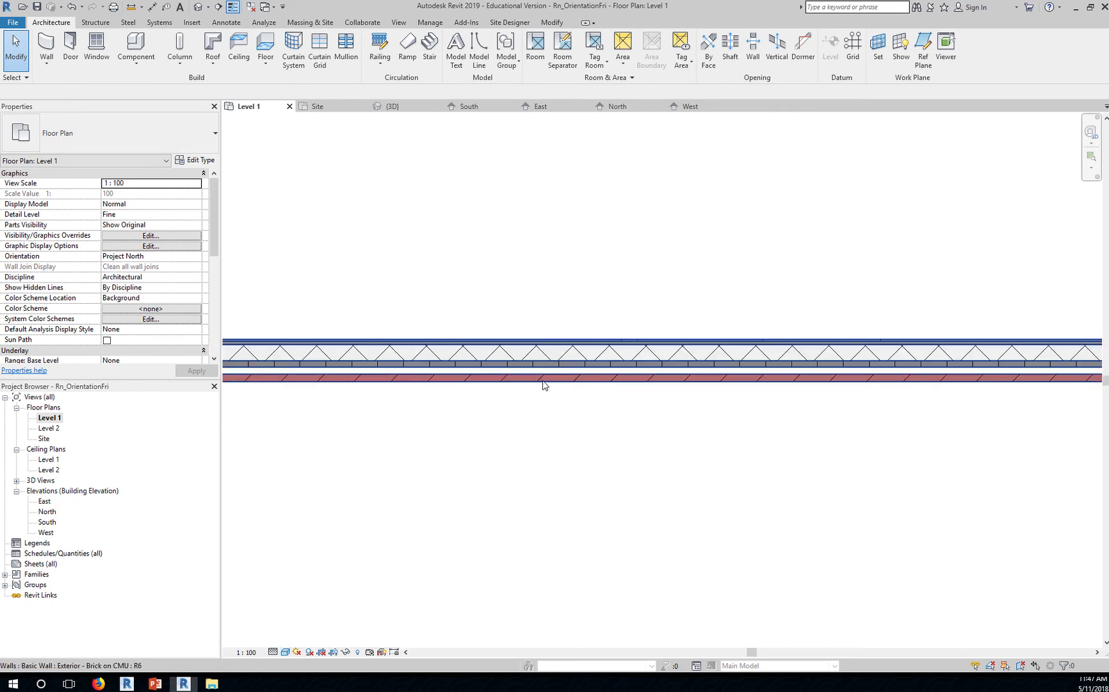
scroll(656, 480, "down", 5)
middle_click_drag(786, 506, 638, 490)
- Flip the bottom wall's layers, then flip them back so brick faces outside
left_click(651, 447)
scroll(636, 458, "up", 8)
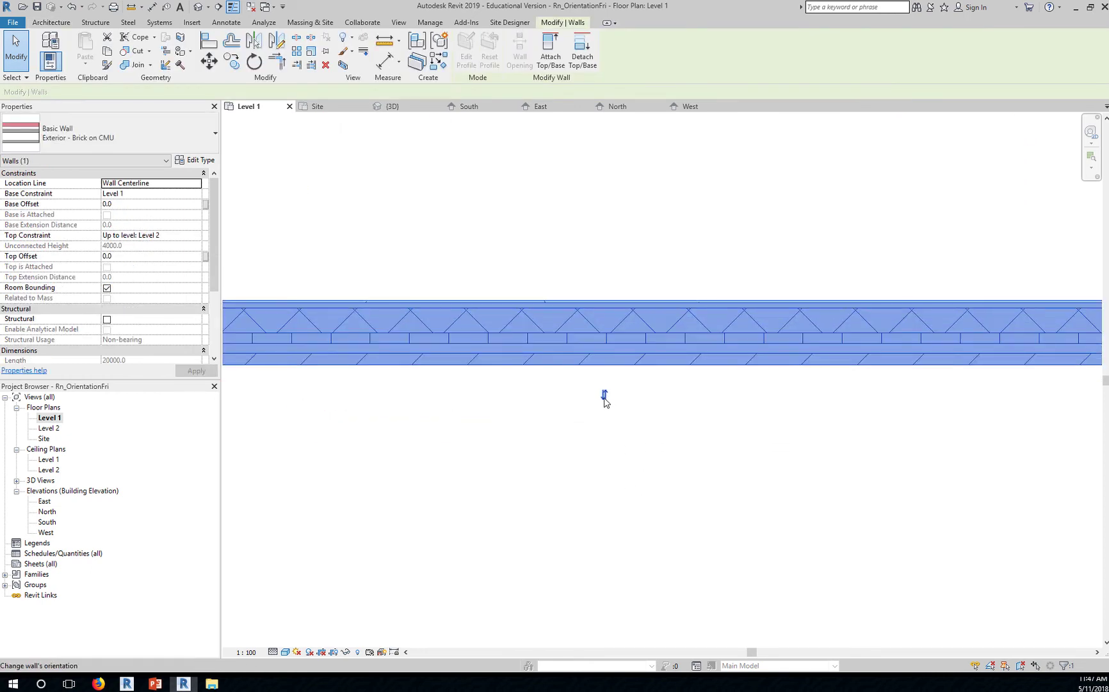
left_click(604, 394)
left_click(604, 439)
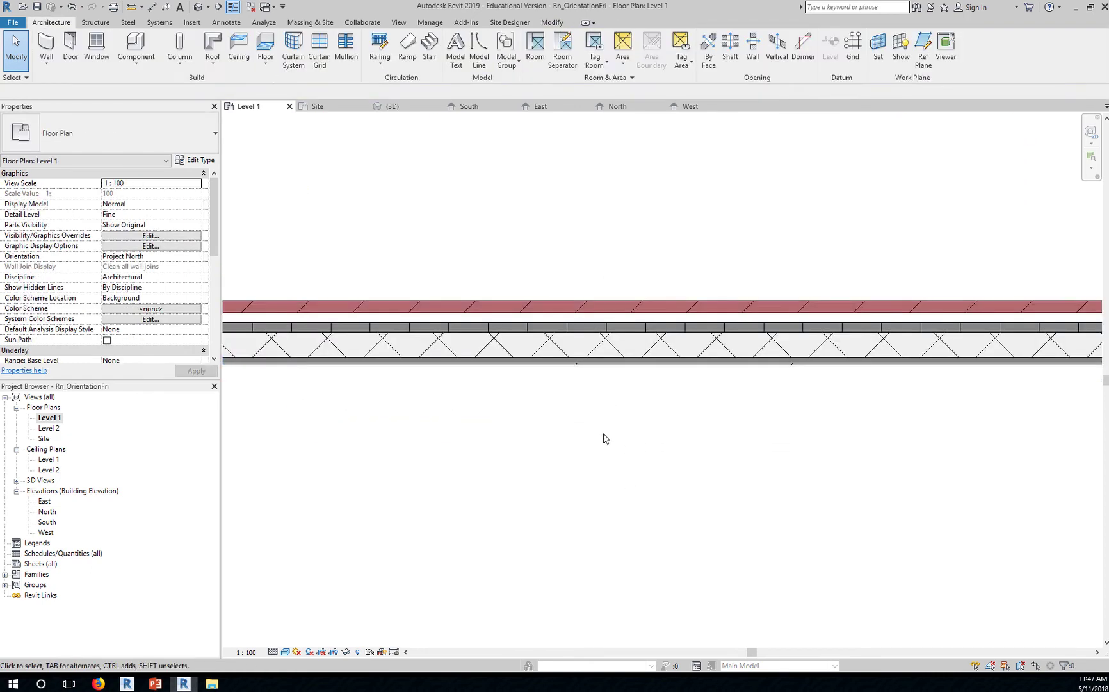
left_click(596, 313)
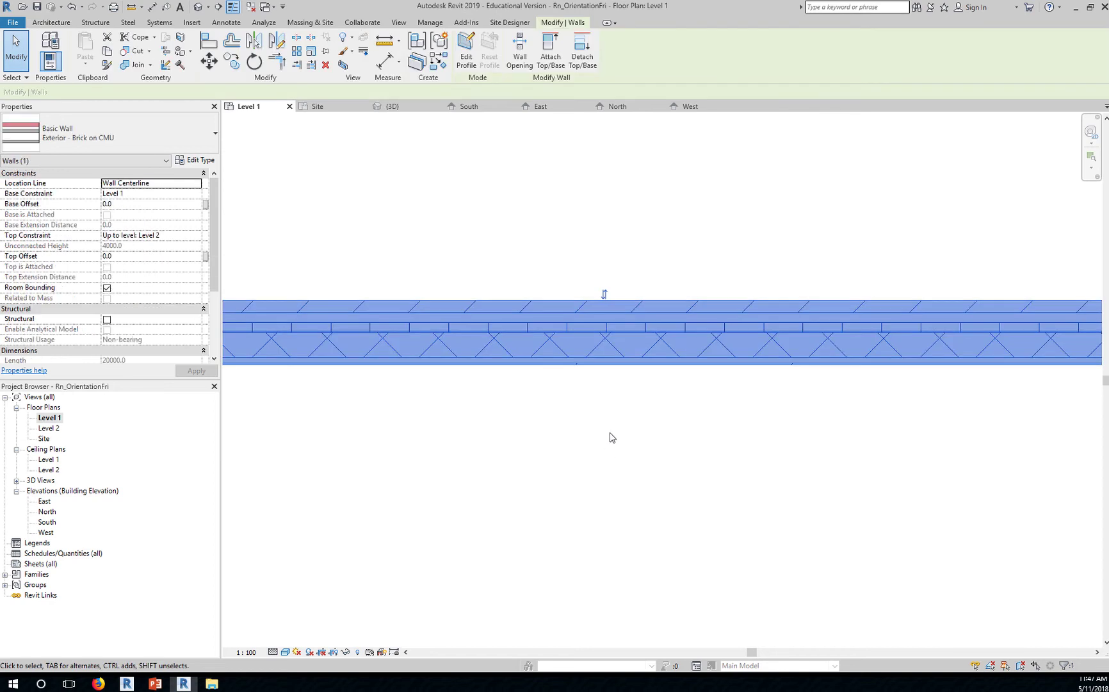
left_click(604, 295)
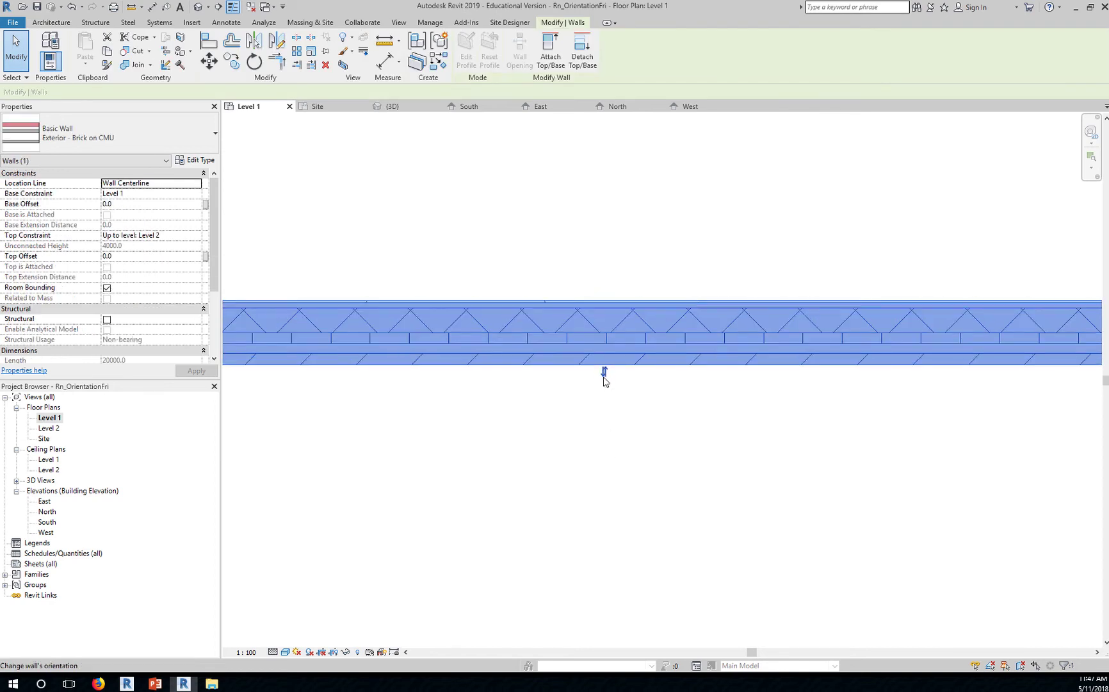
left_click(577, 431)
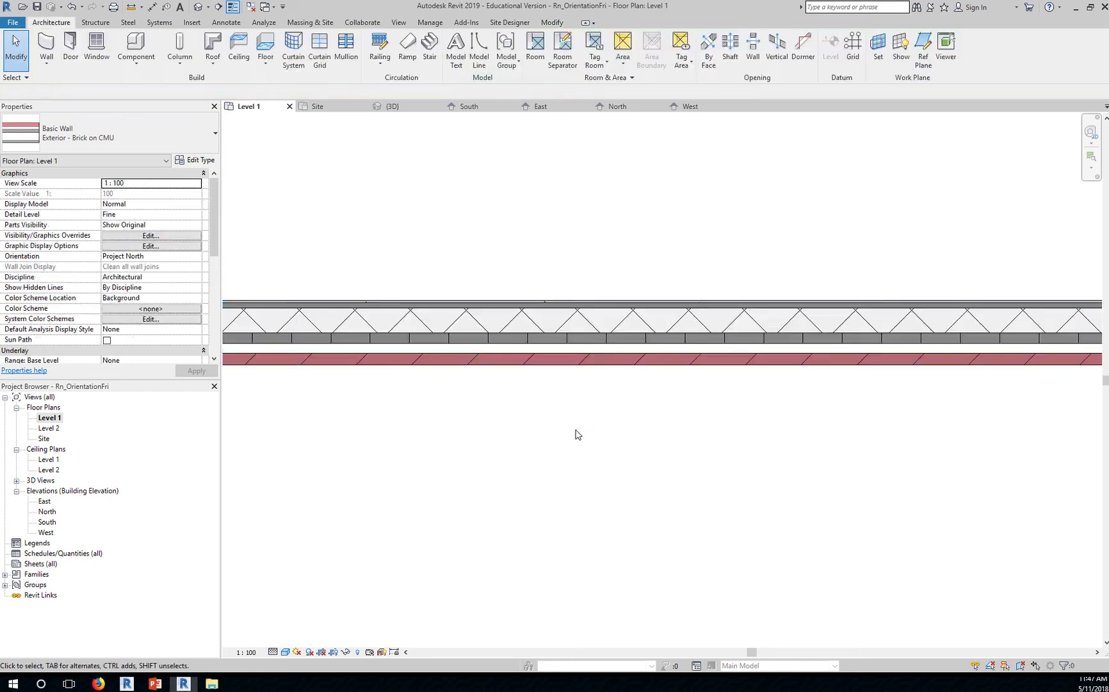
- Reselect the bottom wall and adjust the view around it
scroll(595, 505, "down", 4)
scroll(596, 509, "up", 2)
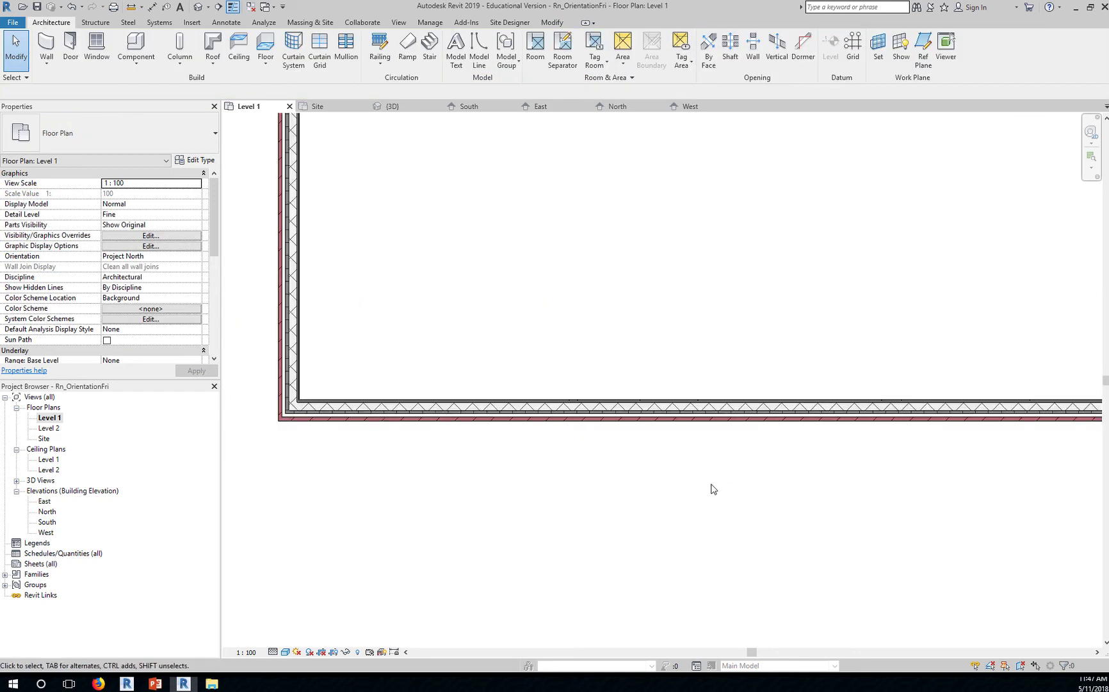
left_click(596, 420)
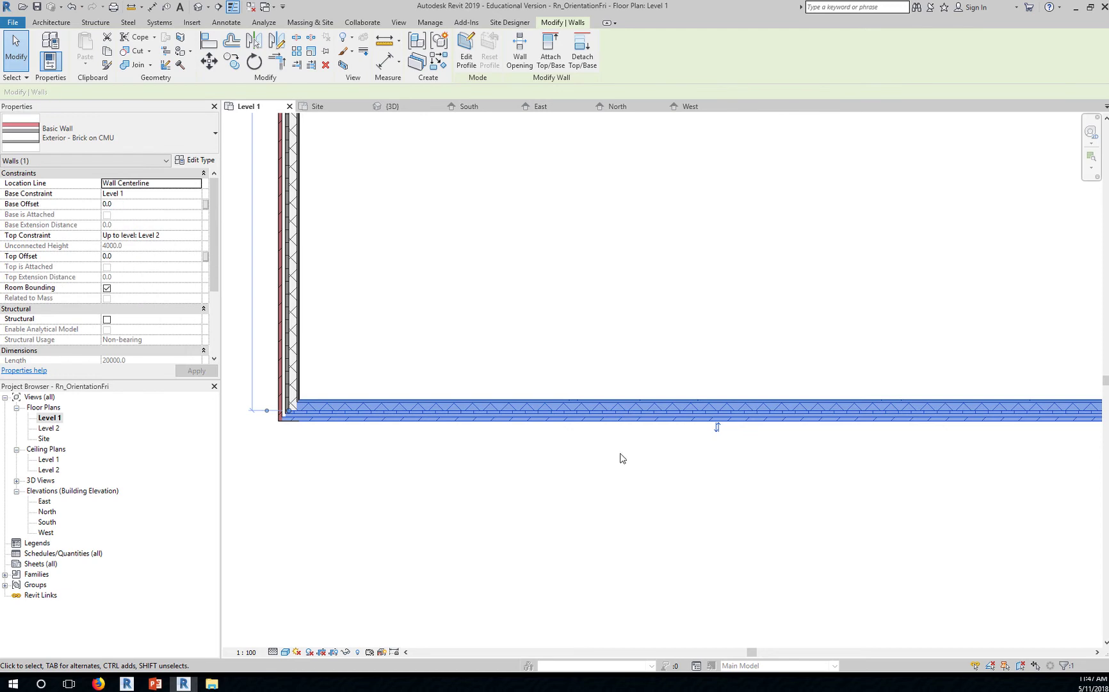
middle_click_drag(820, 475, 743, 520)
scroll(742, 517, "down", 2)
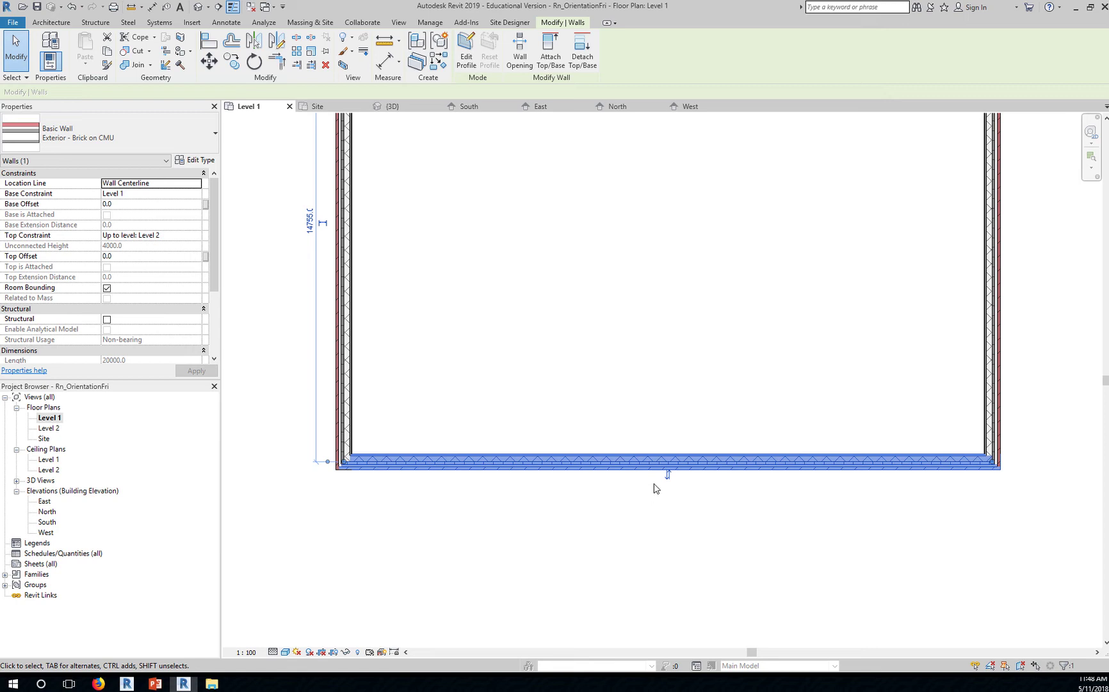
- Turn on Thin Lines and keep the Detail Level at Fine
left_click(648, 405)
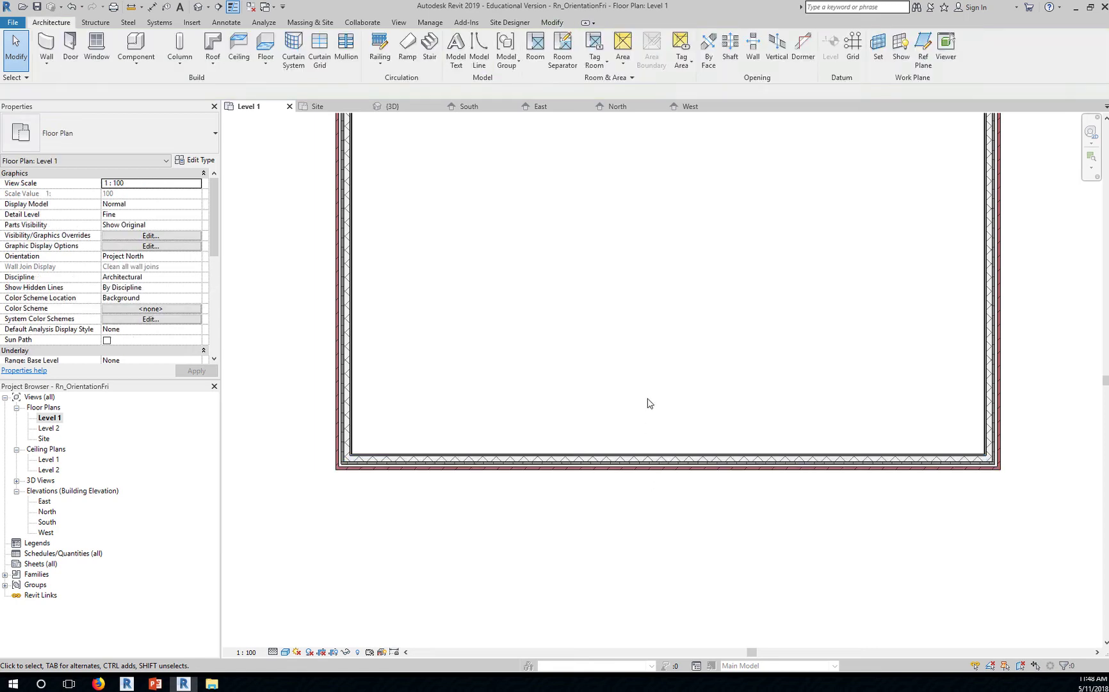
scroll(686, 479, "up", 3)
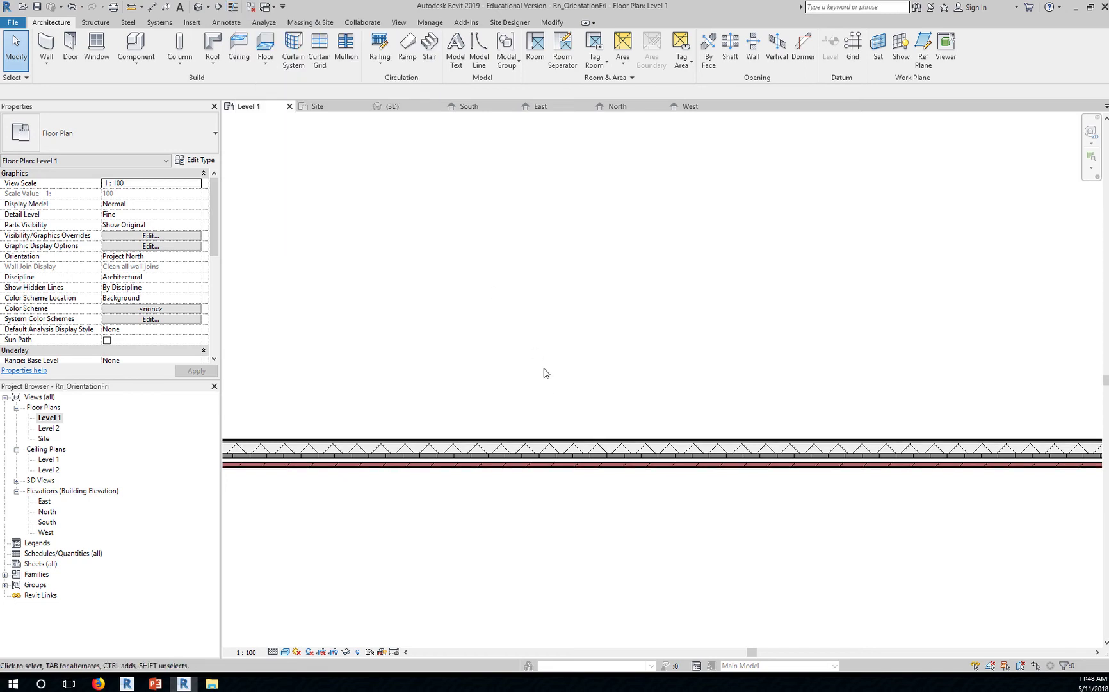
scroll(580, 455, "up", 3)
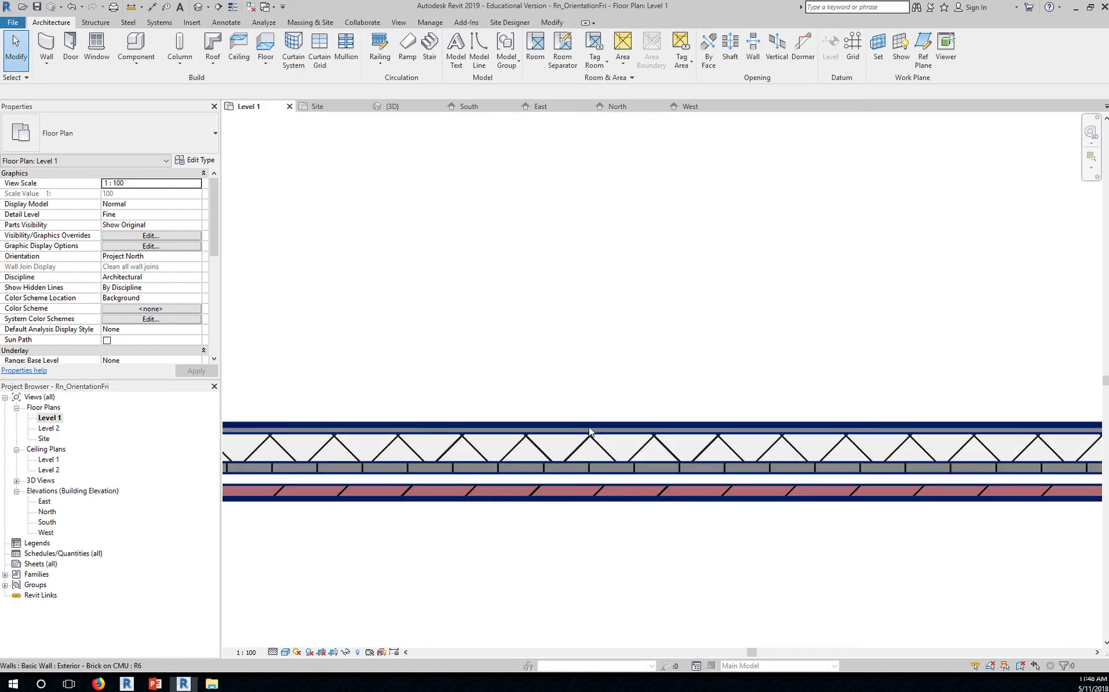
left_click(235, 9)
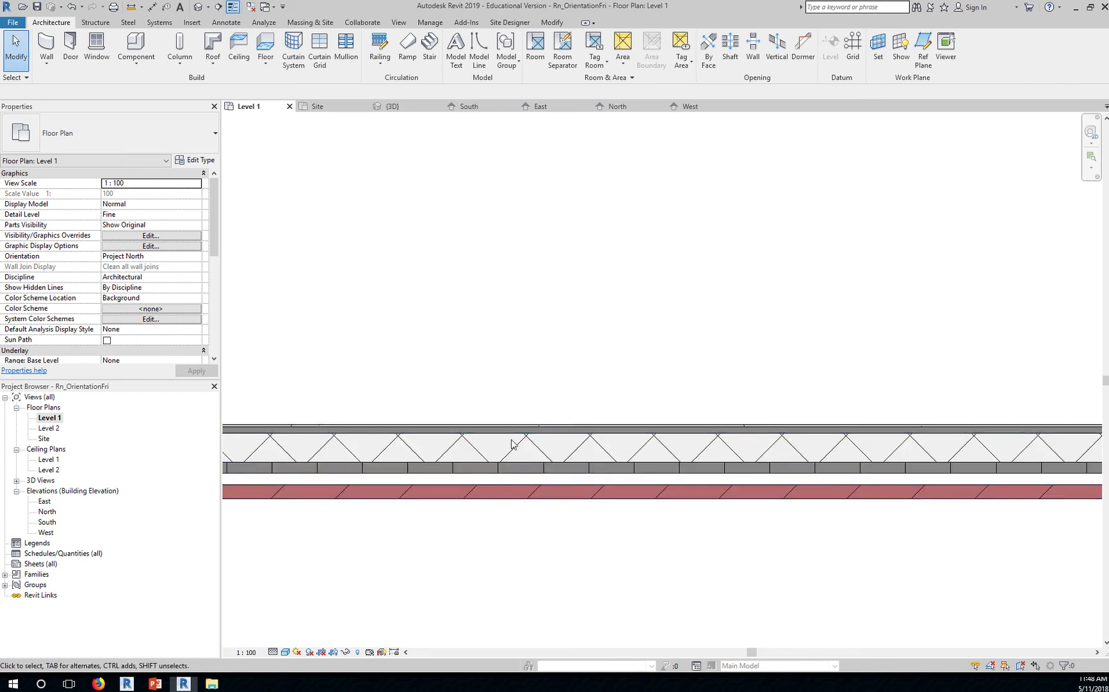
left_click(272, 652)
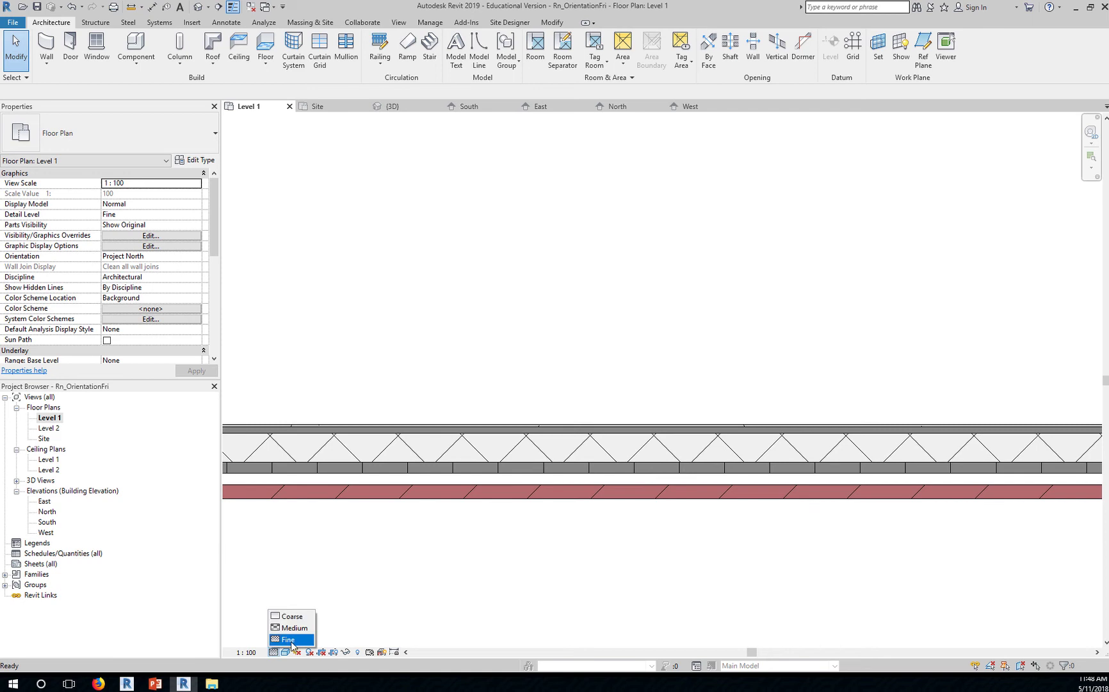
left_click(290, 640)
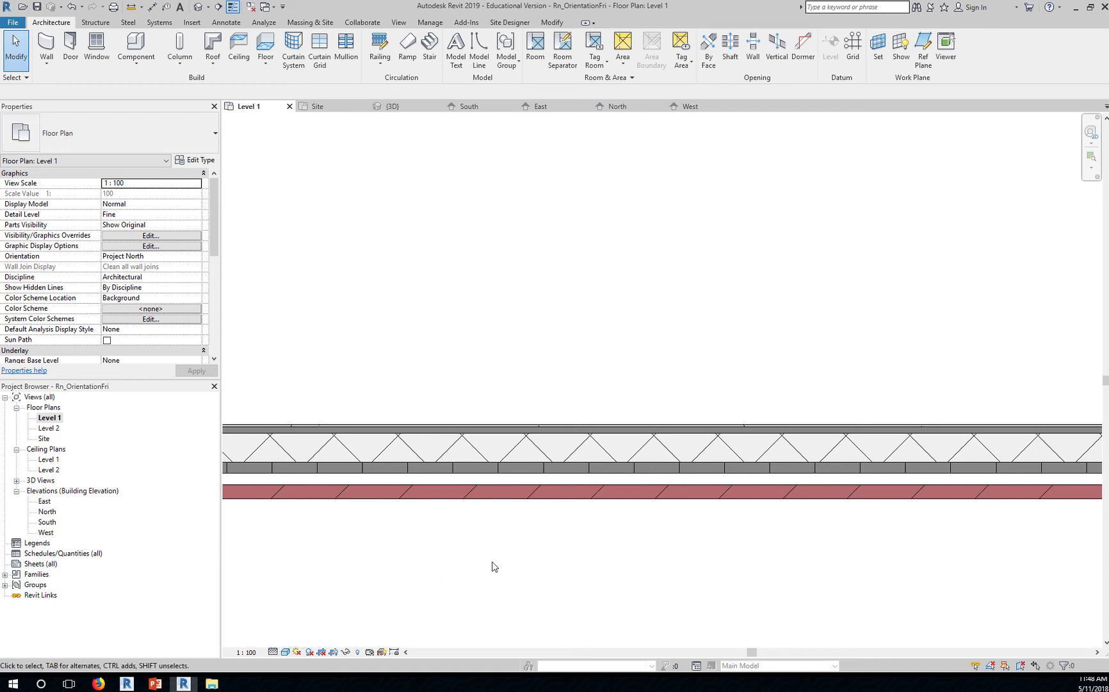
- Select the brick wall and zoom out to show the whole building
left_click(518, 491)
scroll(602, 557, "down", 3)
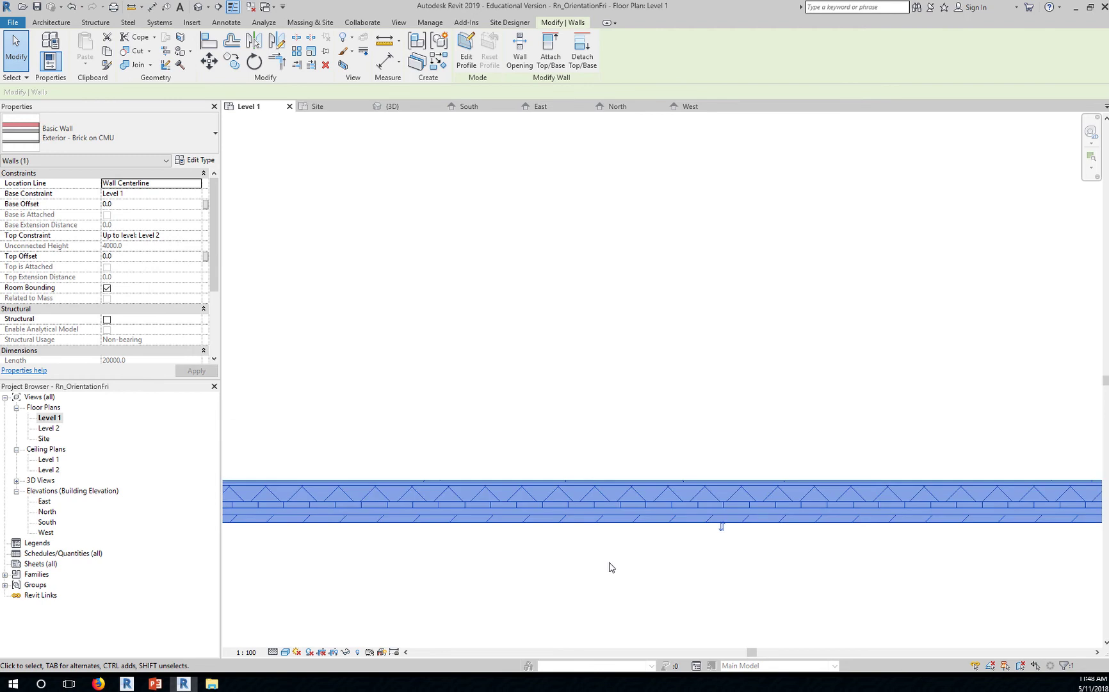
scroll(612, 566, "down", 2)
middle_click_drag(651, 446, 633, 463)
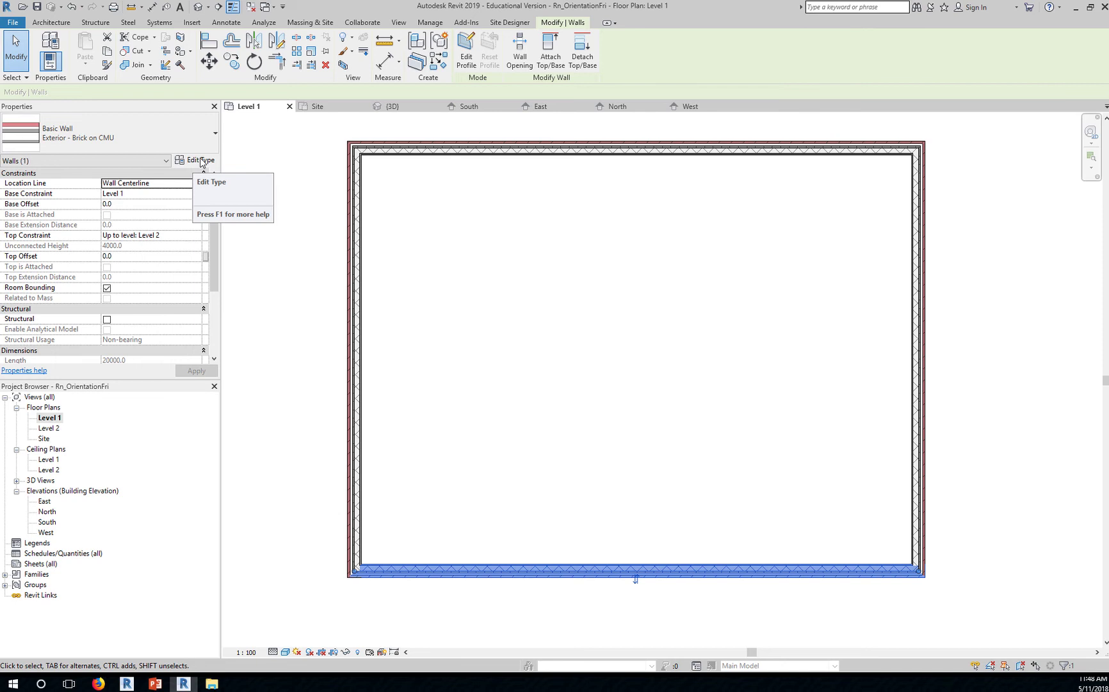
- Open Type Properties for the Exterior - Brick on CMU wall type and widen the dialog
left_click(200, 160)
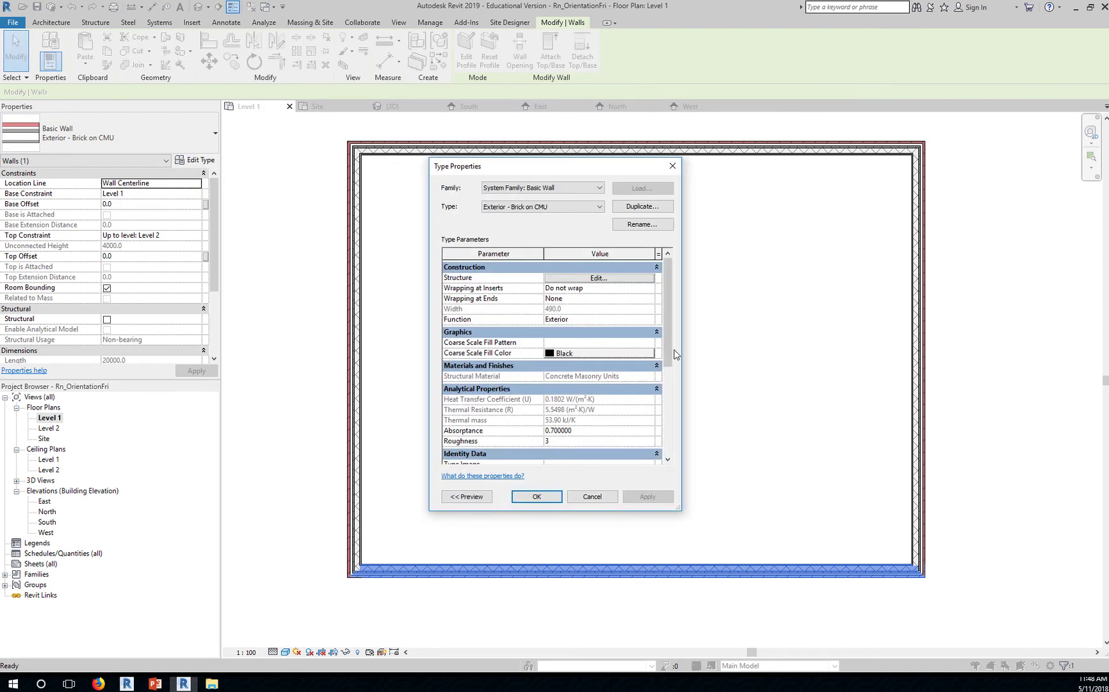
left_click_drag(681, 333, 862, 339)
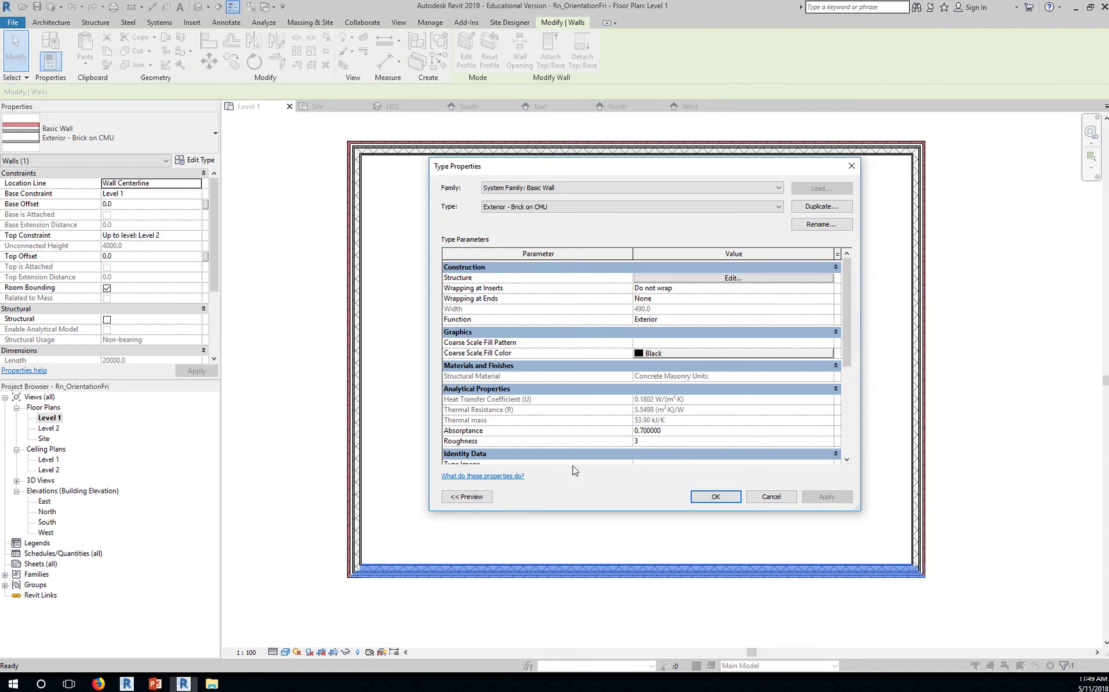
- Open the structure's layer list, show all nine layers, and inspect CMU, Metal Furring and Gypsum rows
left_click(720, 278)
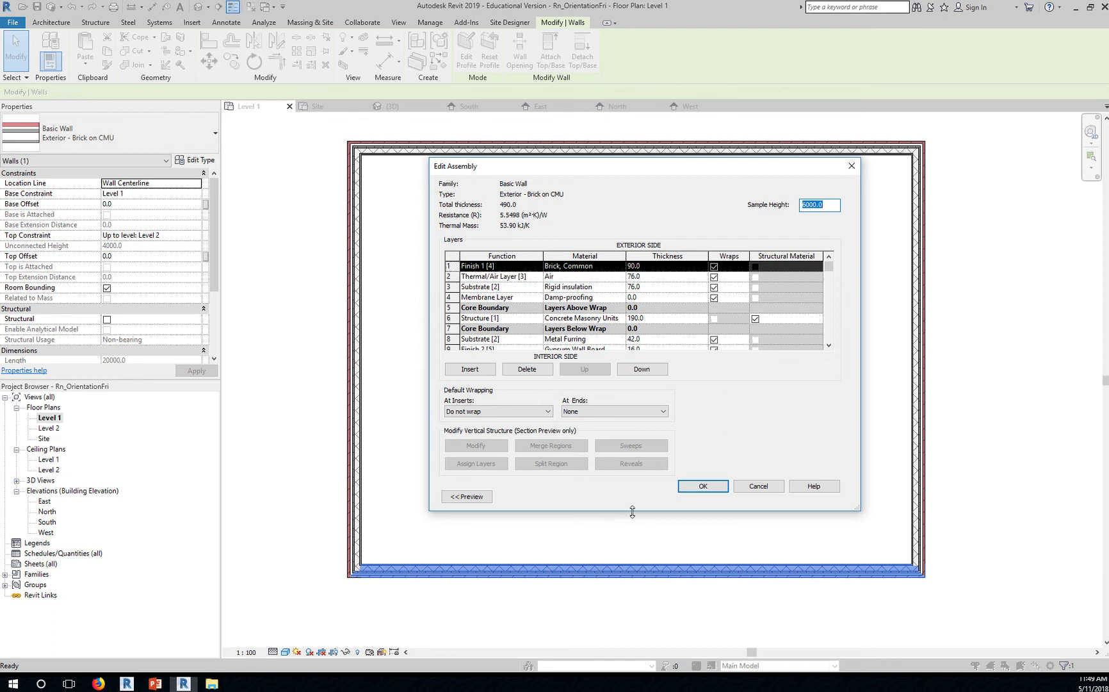
left_click_drag(631, 512, 642, 593)
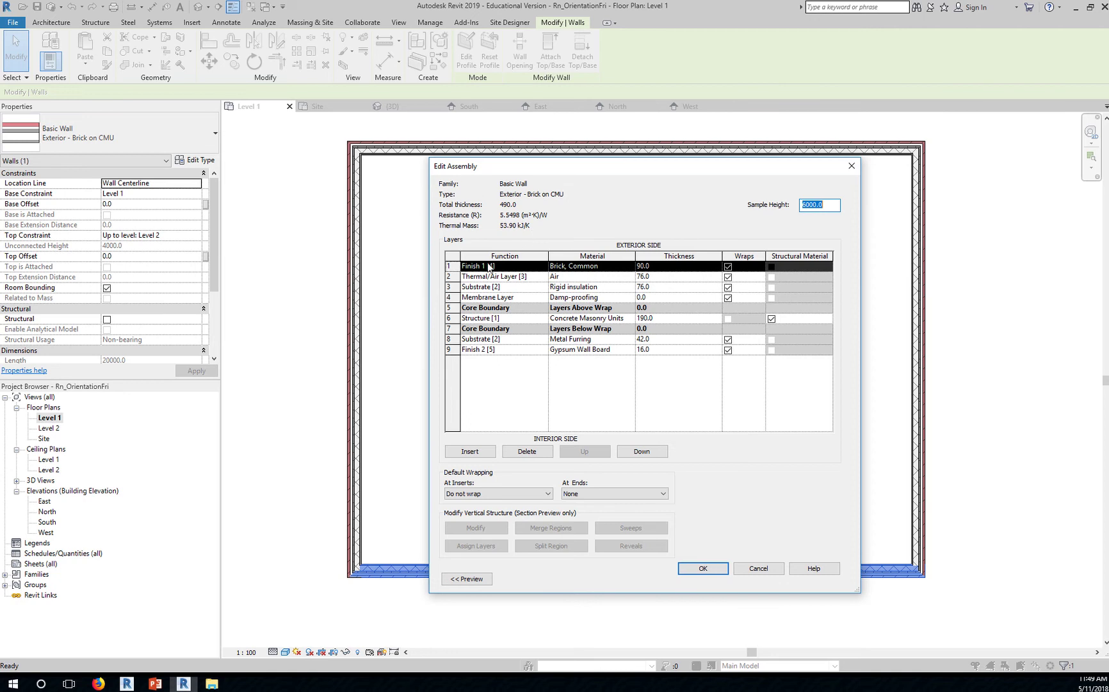
left_click(452, 266)
left_click(453, 318)
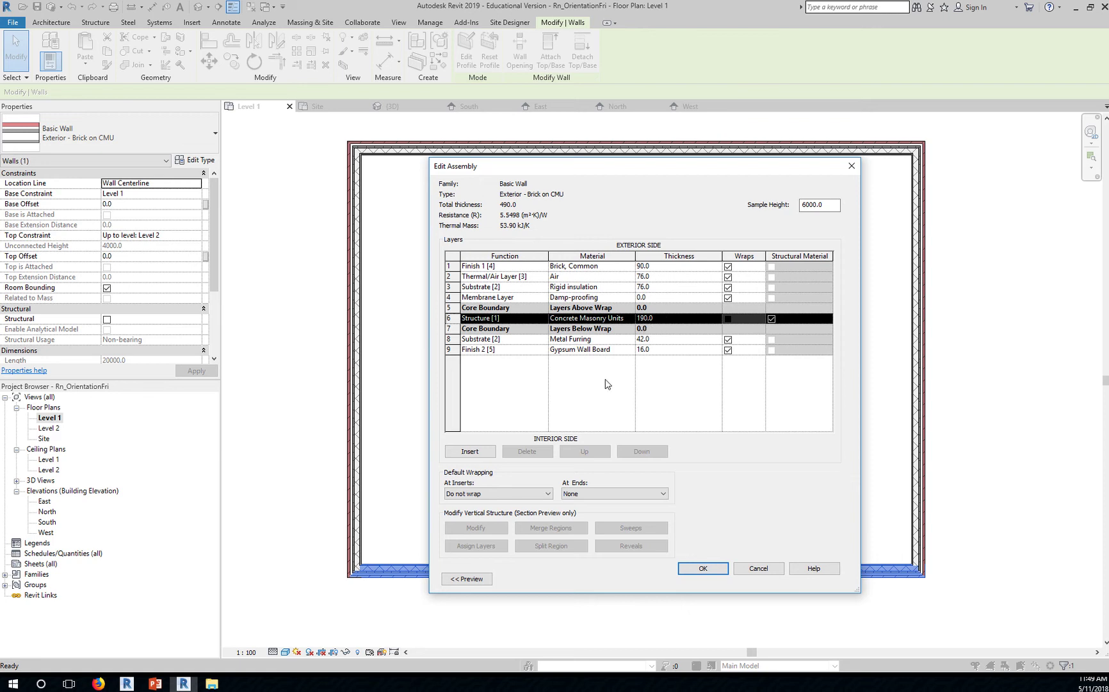
left_click(450, 339)
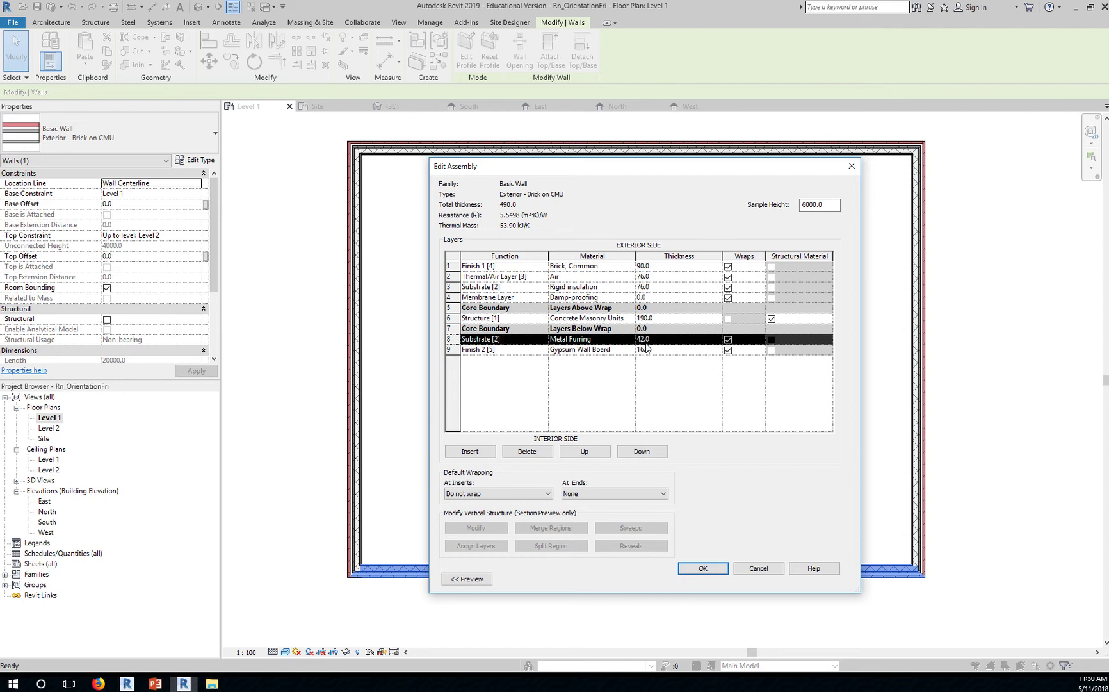
left_click(455, 349)
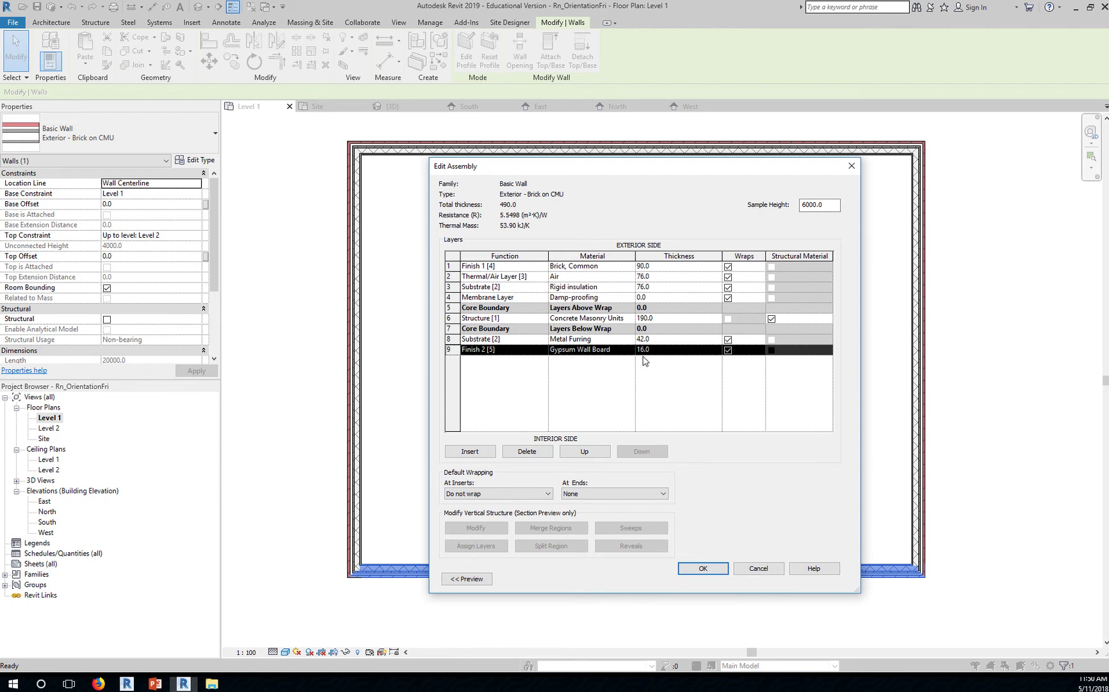
- Preview the assembly as Section: Modify type attributes and inspect the CMU and Air layers
left_click(476, 581)
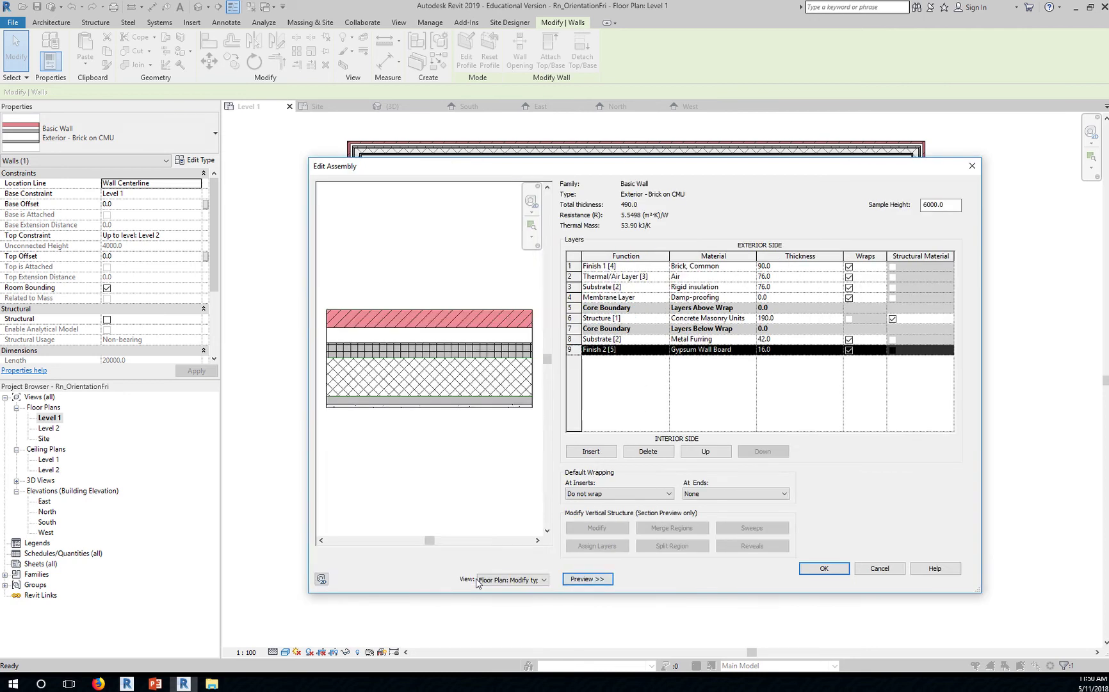
left_click(538, 580)
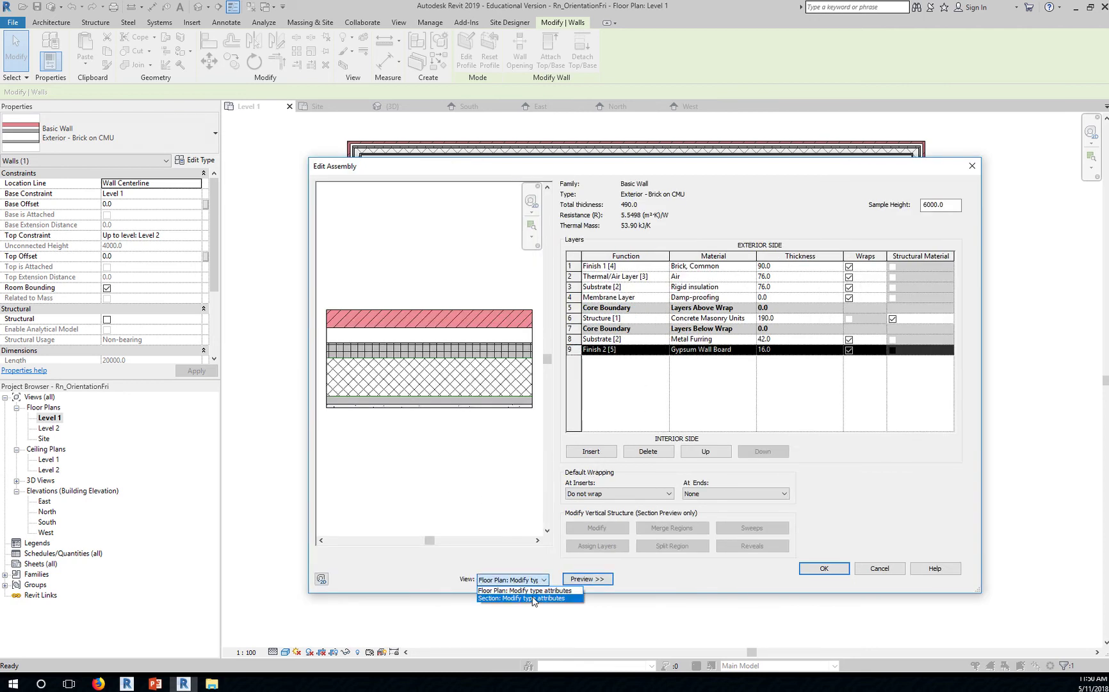
left_click(533, 598)
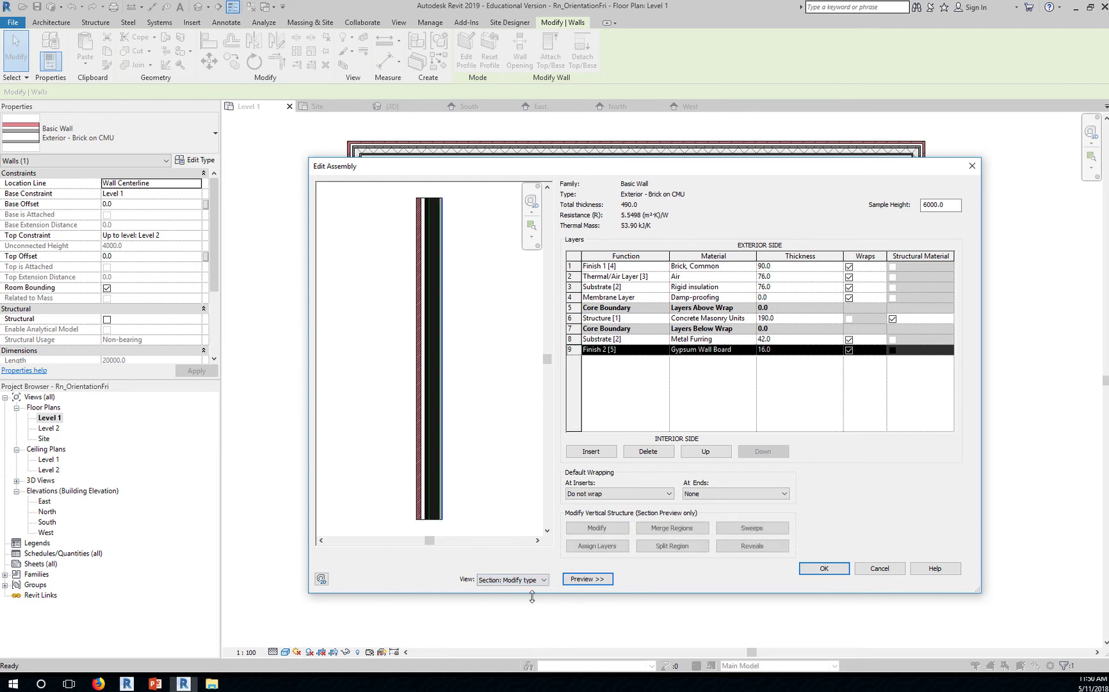
scroll(435, 530, "up", 4)
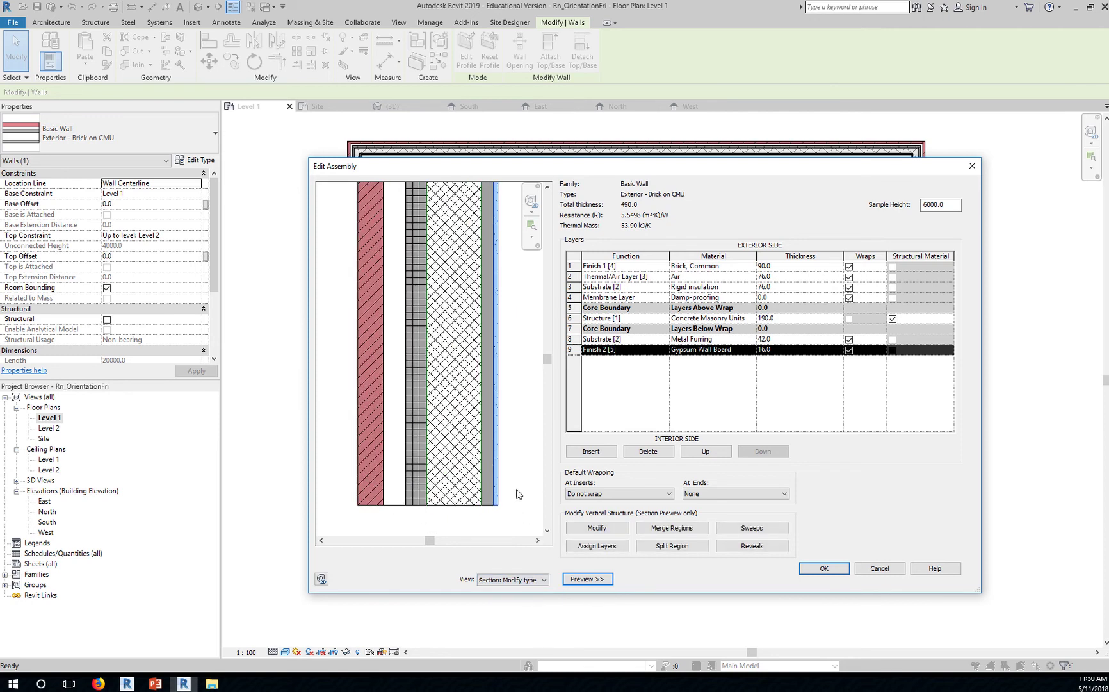
left_click(573, 318)
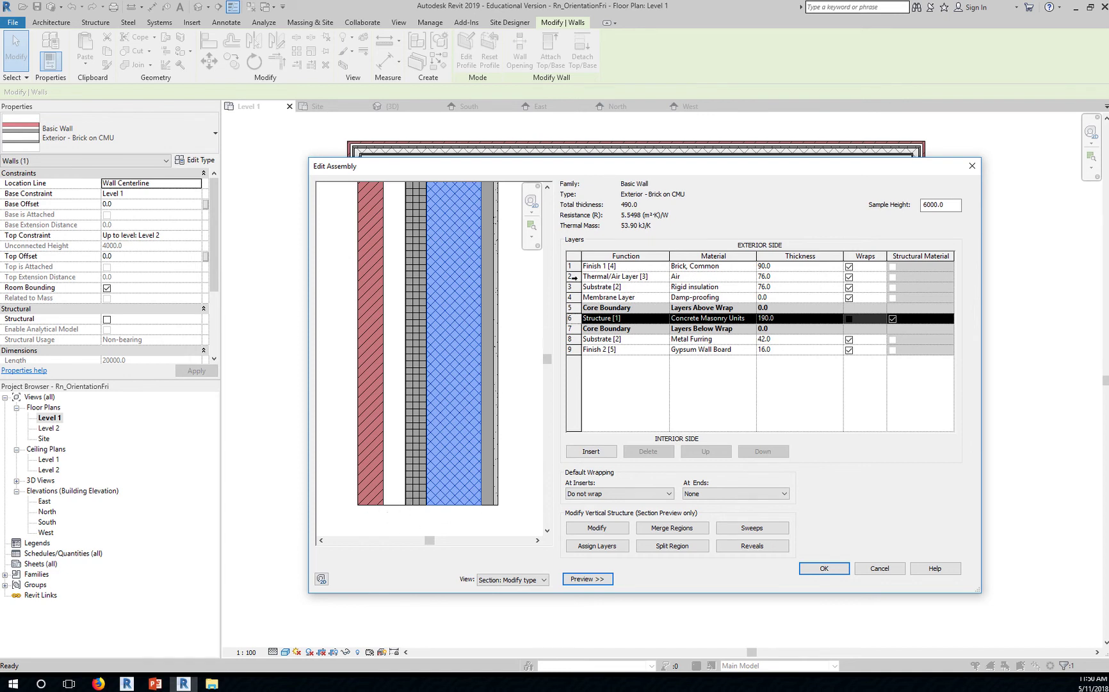
left_click(575, 274)
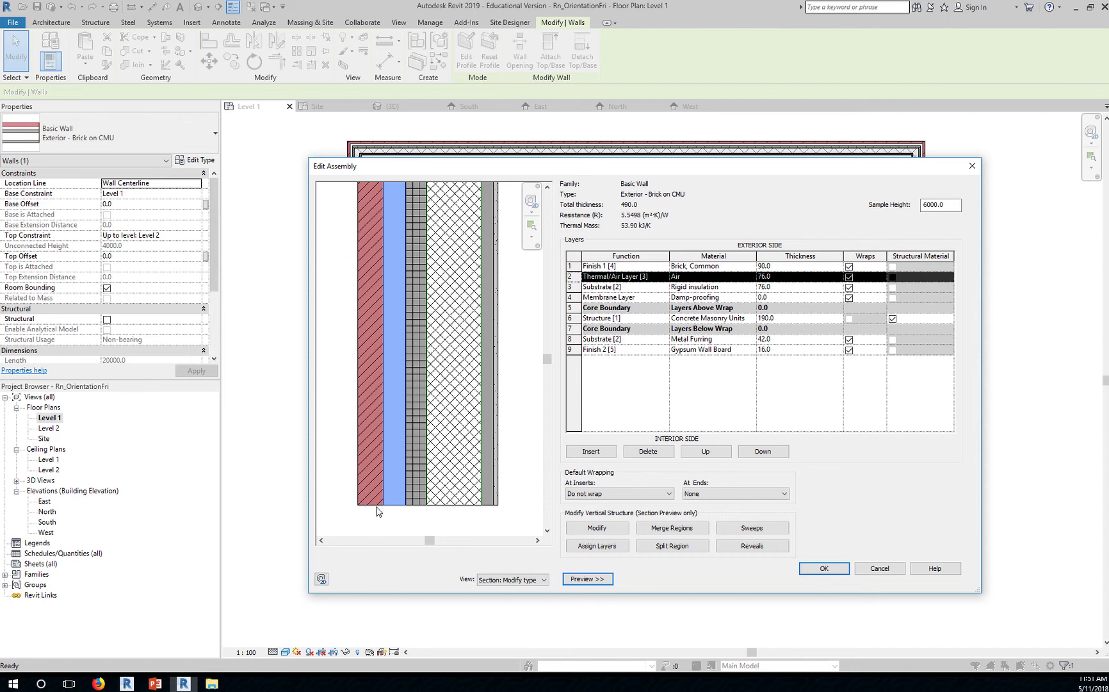
- Unlock the brick layer's bottom boundary in Modify Vertical Structure
left_click(604, 532)
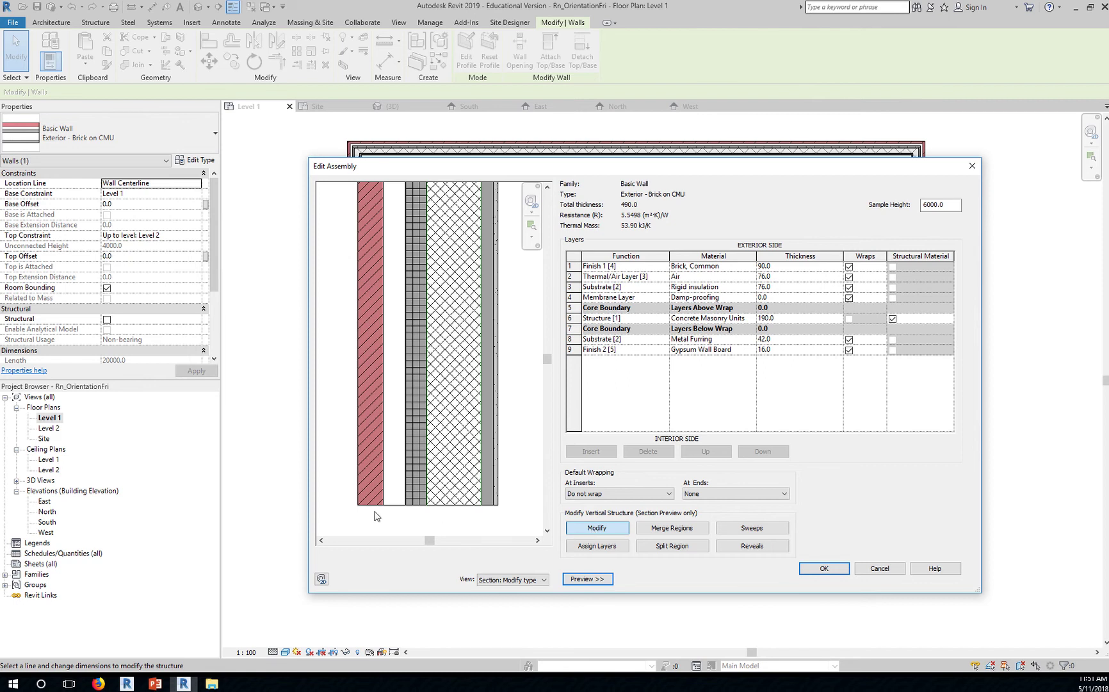
scroll(371, 507, "up", 4)
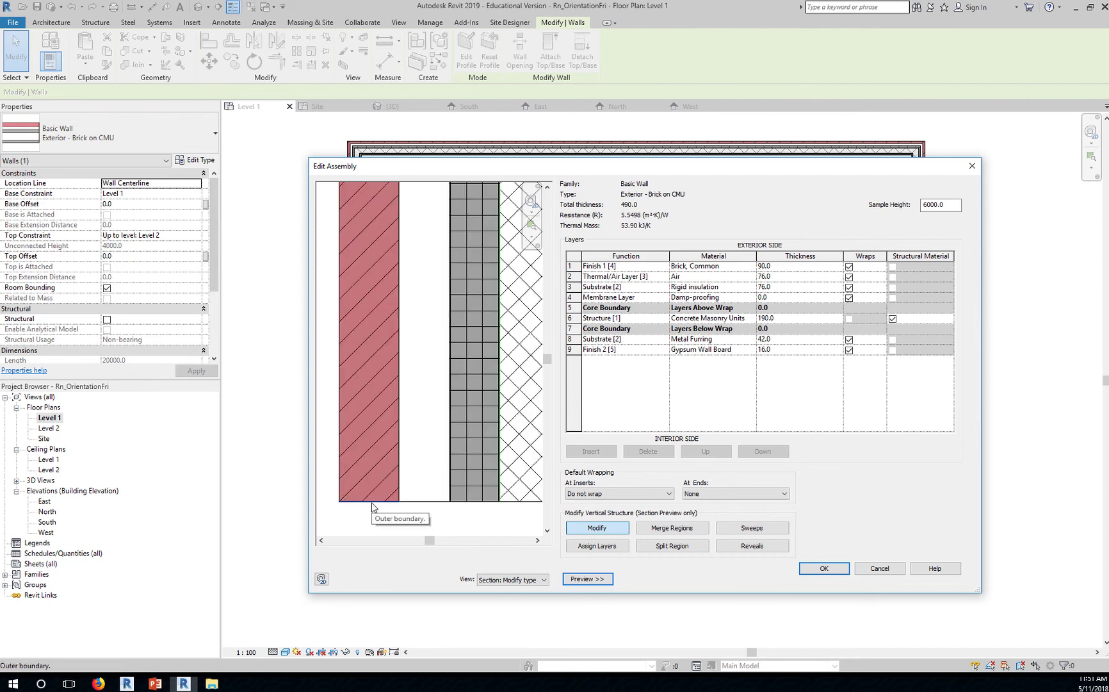
left_click(372, 502)
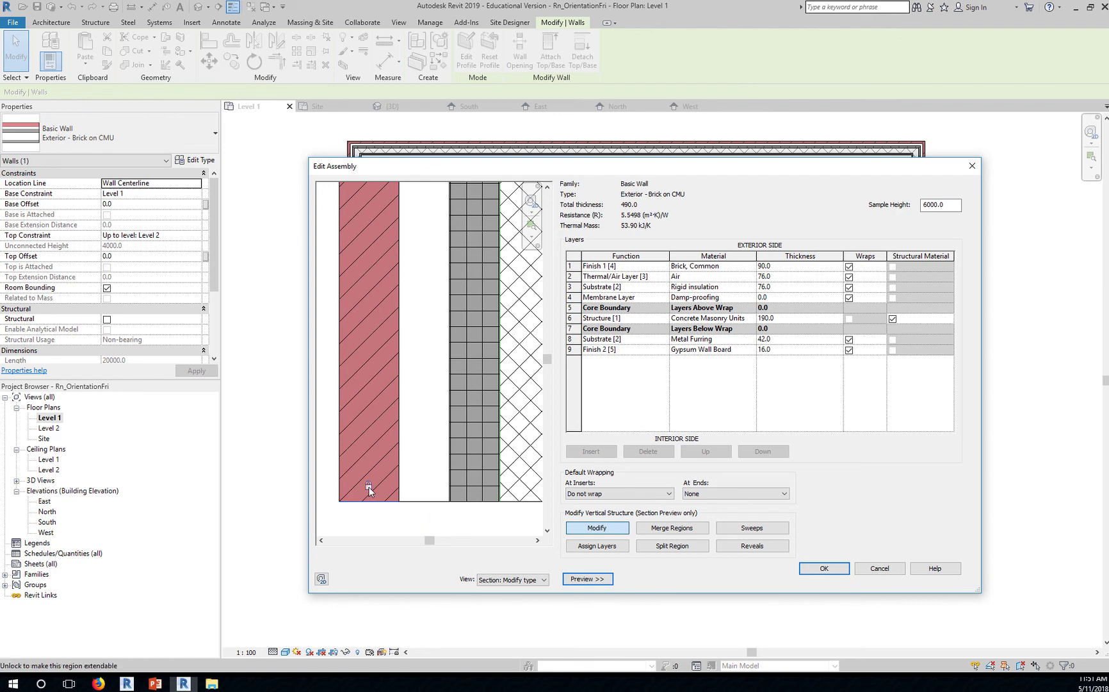
left_click(368, 487)
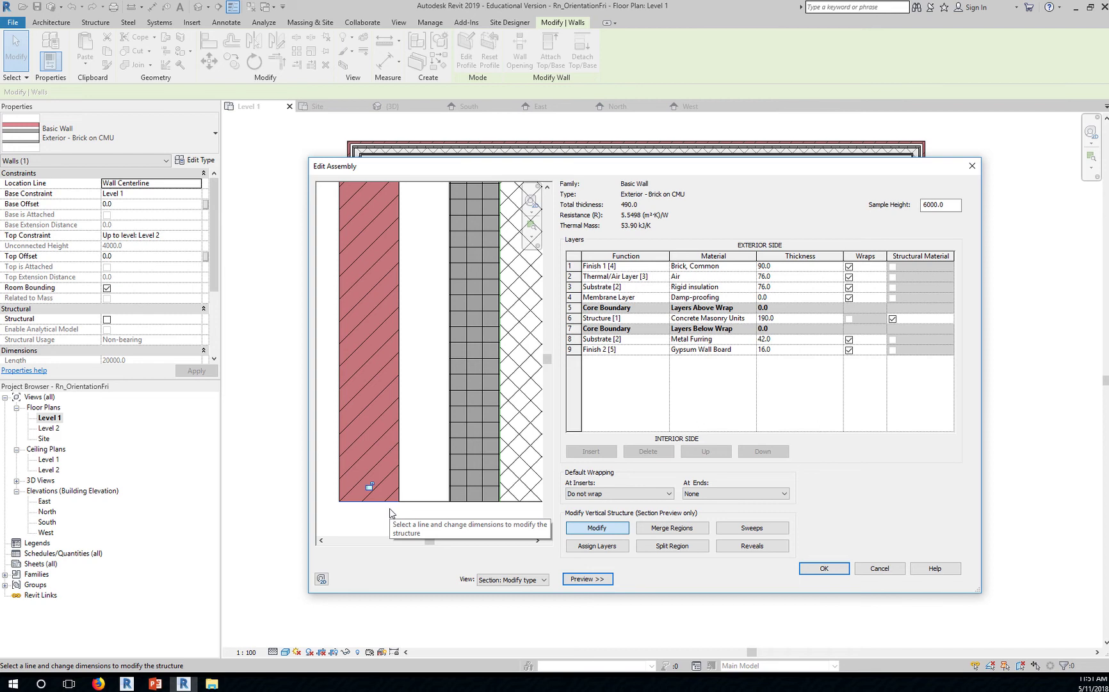
- Accept the assembly and wall type changes, closing both dialogs
left_click(824, 568)
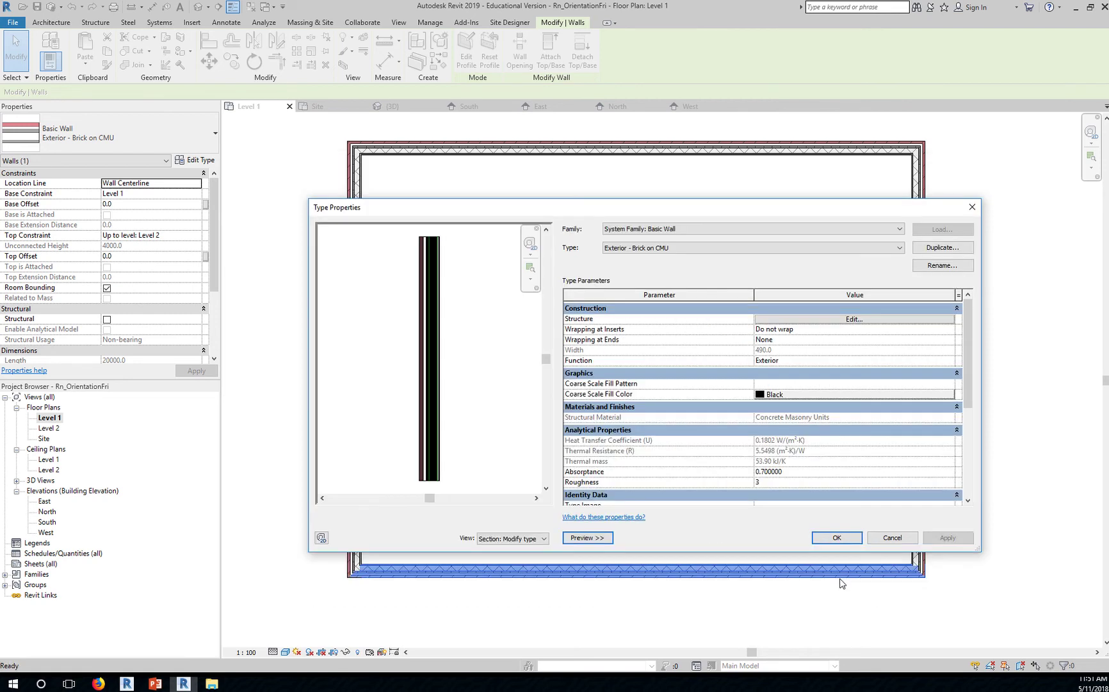
left_click(837, 537)
middle_click_drag(827, 609, 787, 575)
- Draw a north–south section line from above to below the building, then deselect it
scroll(707, 434, "down", 2)
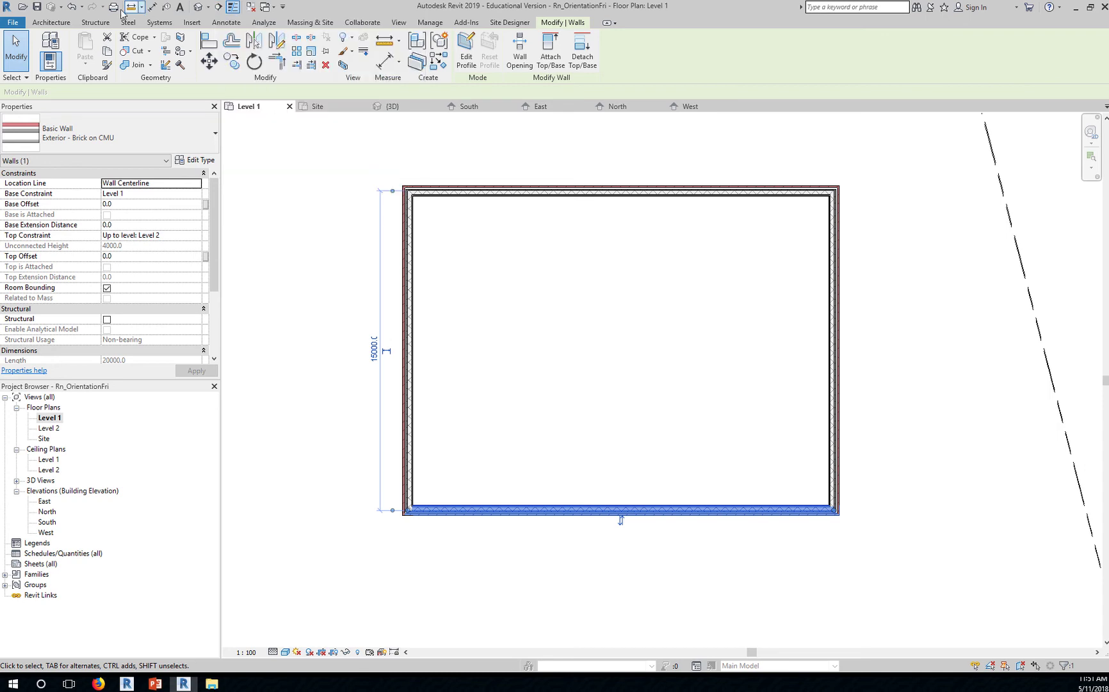
left_click(219, 7)
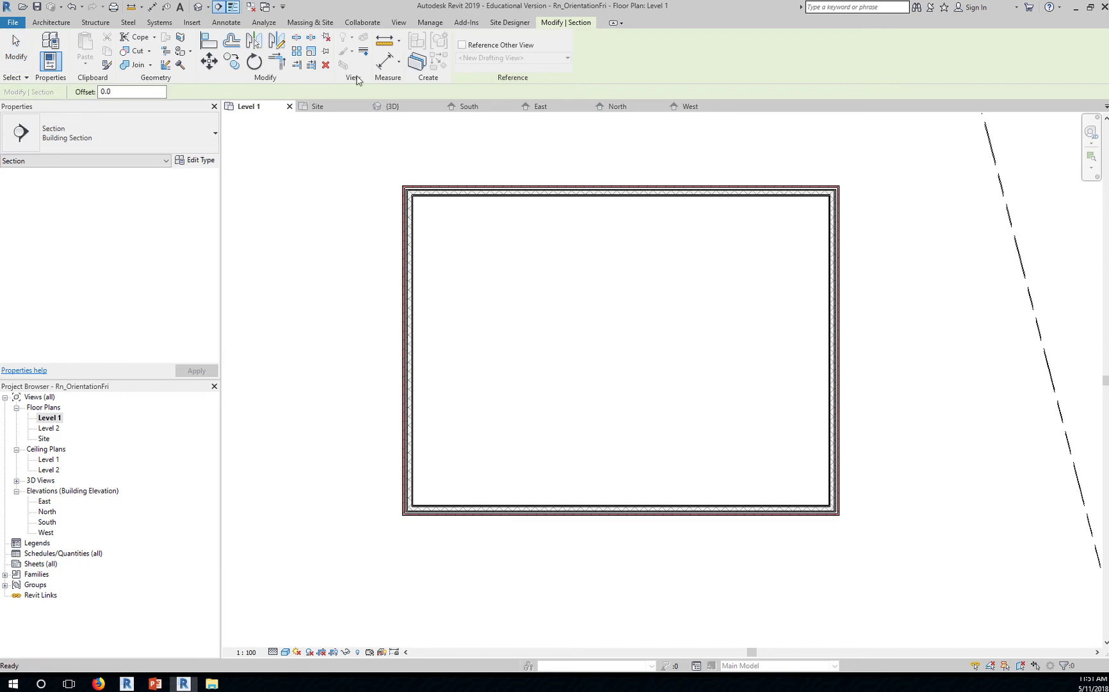
left_click(592, 133)
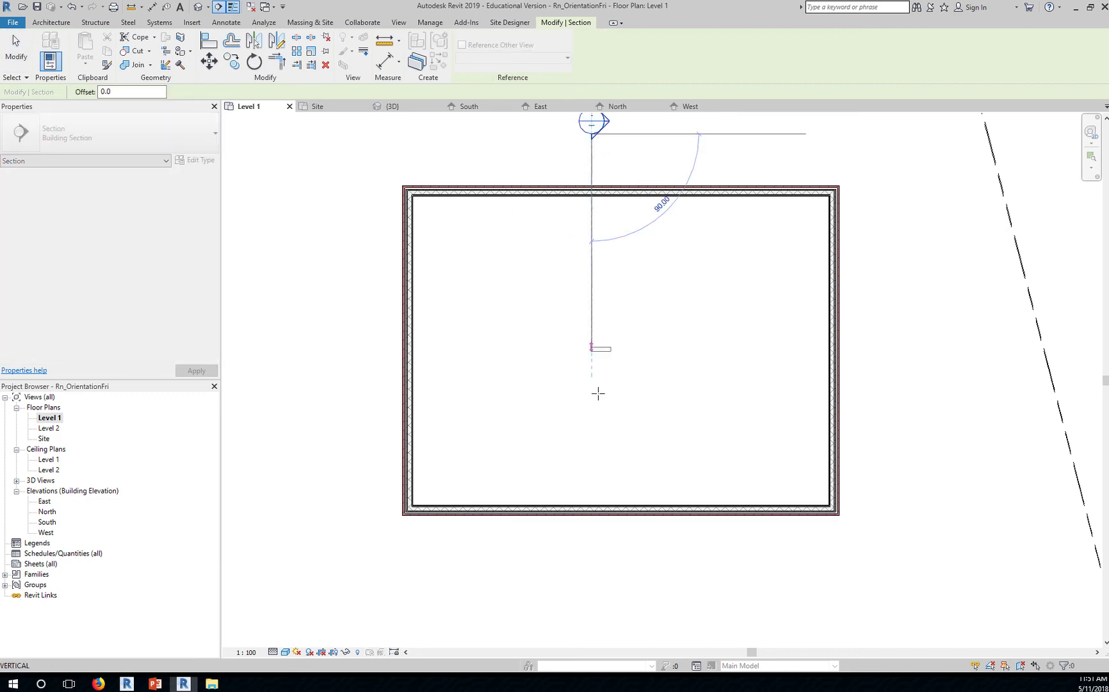
left_click(592, 542)
scroll(675, 569, "down", 2)
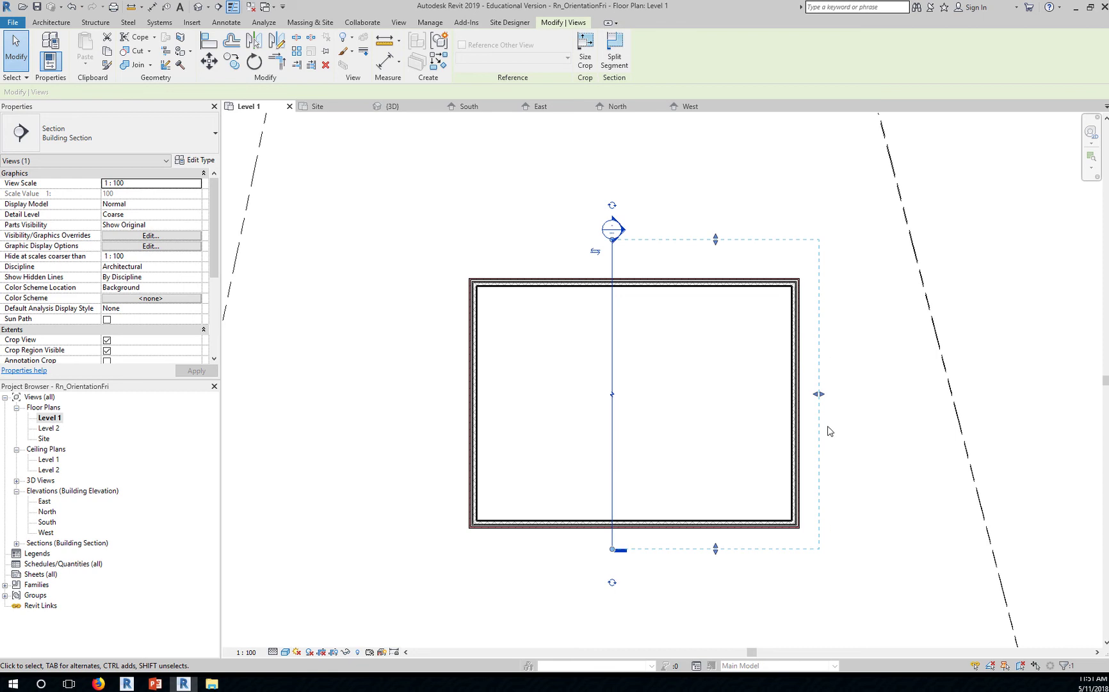
left_click(651, 214)
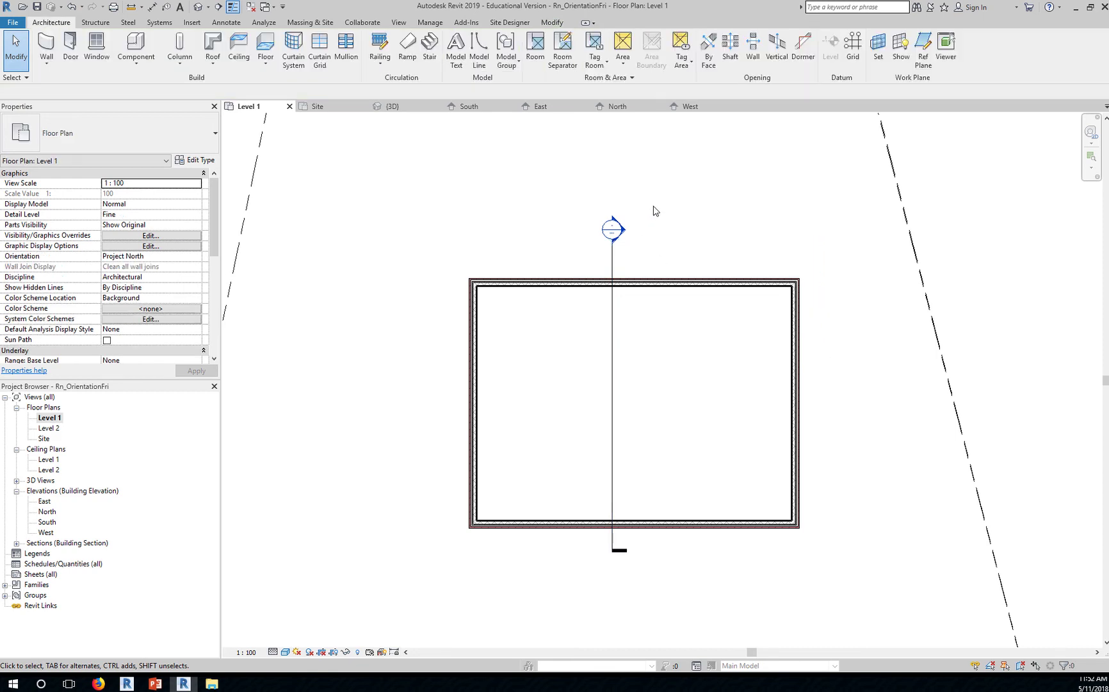
- Open the Section 1 view from its section head
double_click(621, 231)
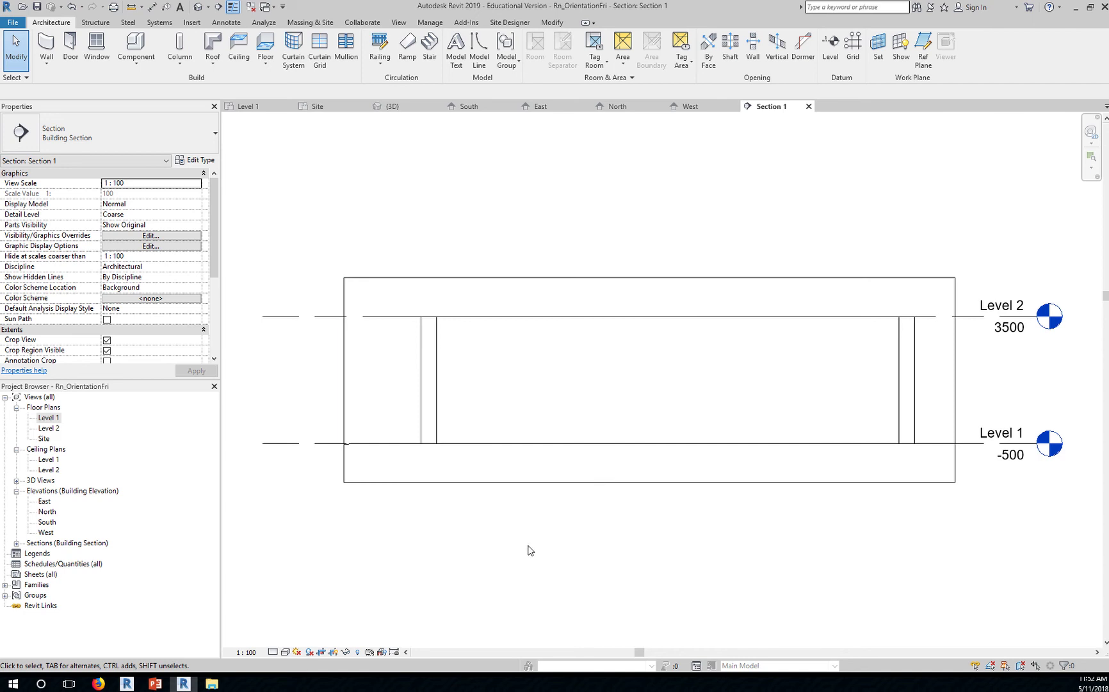
left_click(16, 543)
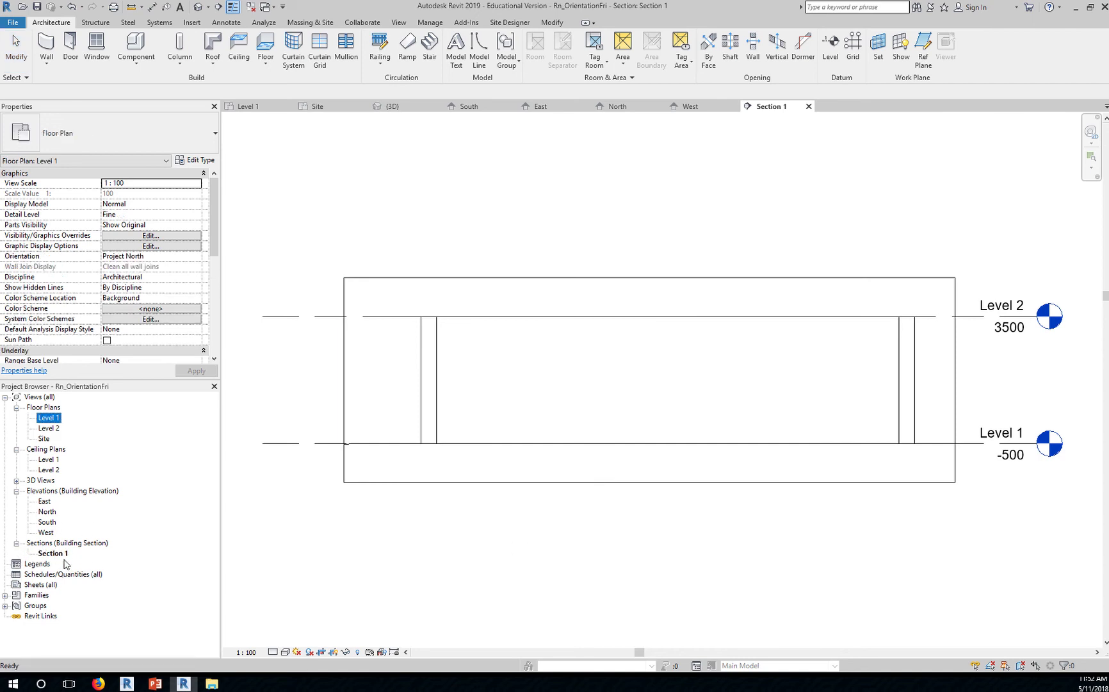
left_click(272, 654)
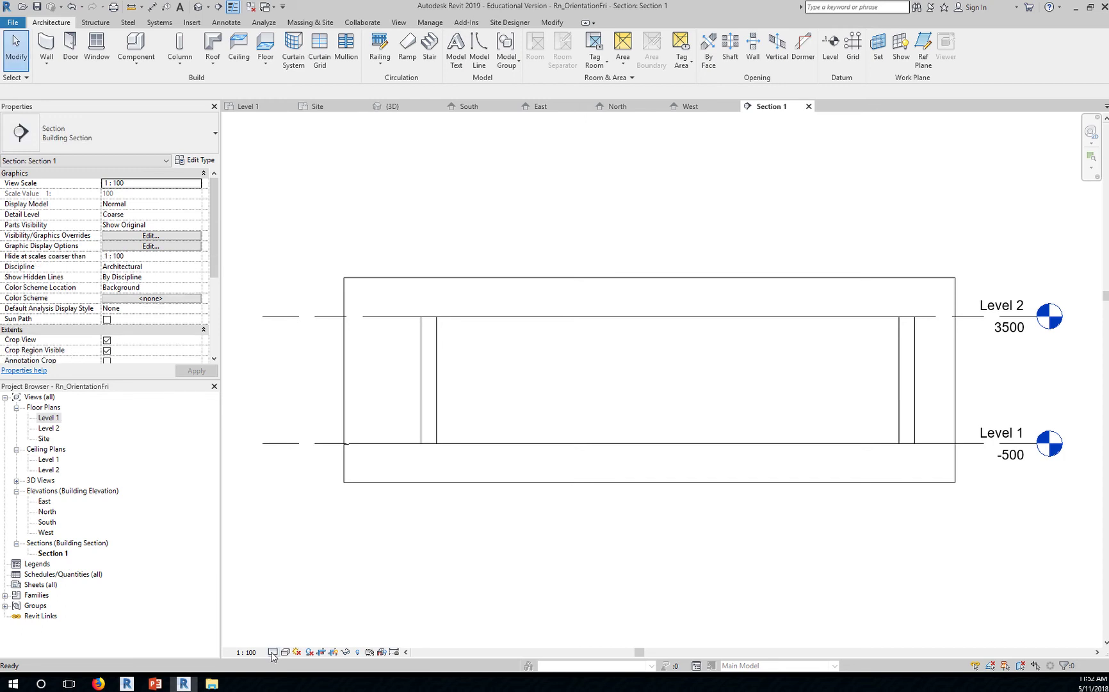
- Set Section 1 to Fine detail level and Shaded visual style
left_click(273, 653)
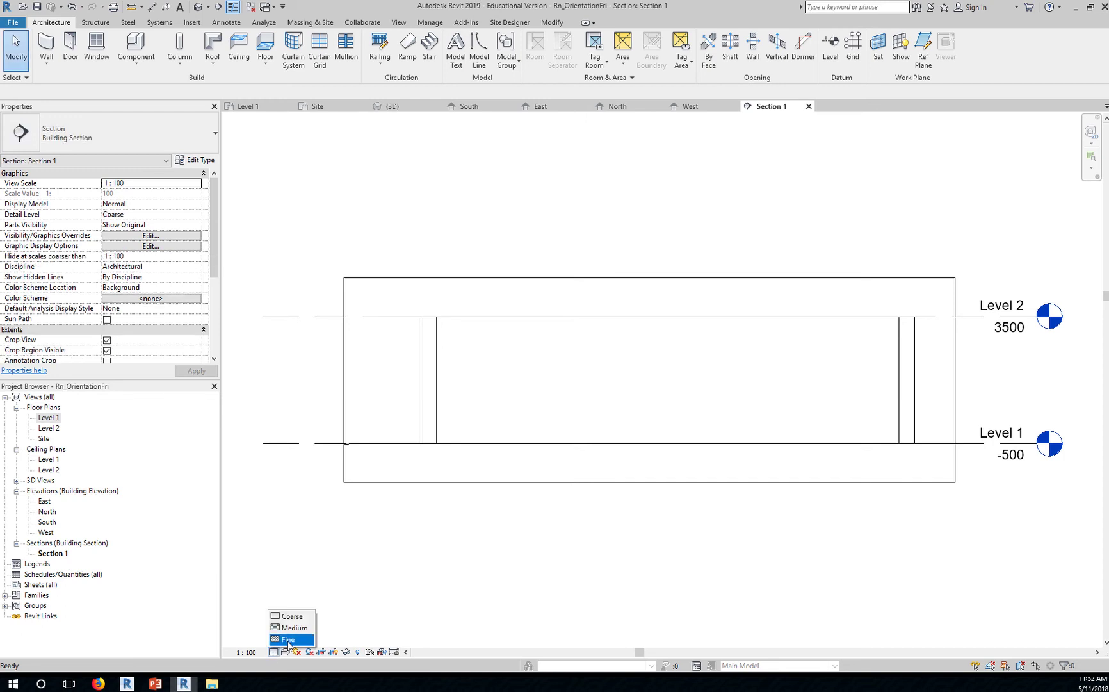
left_click(289, 640)
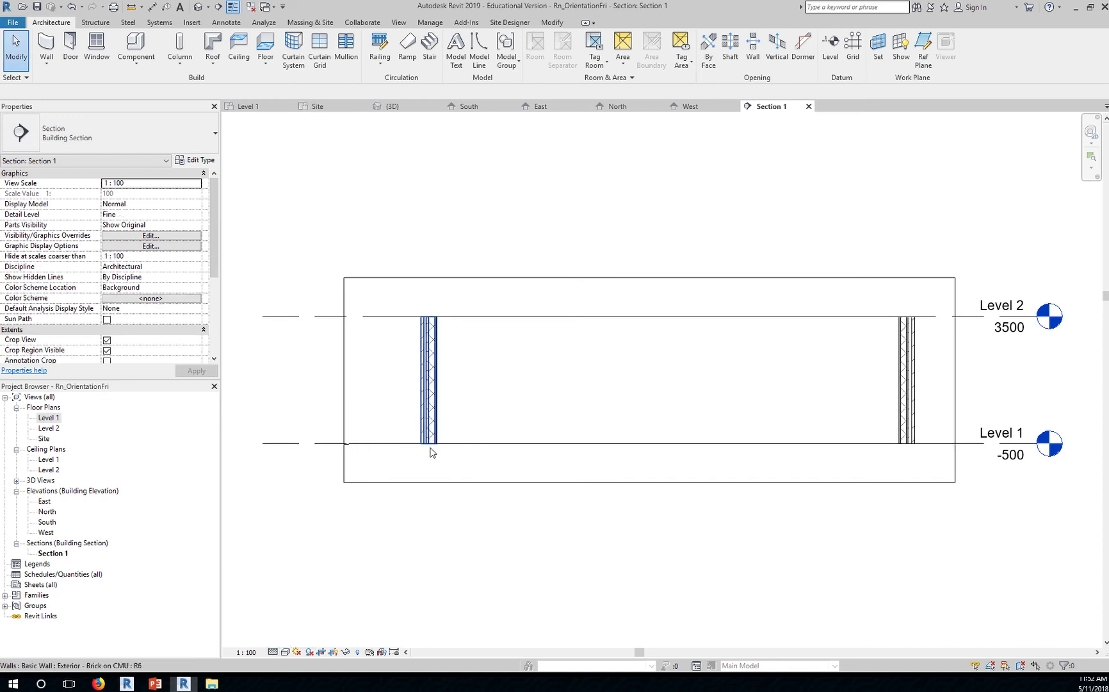
left_click(286, 652)
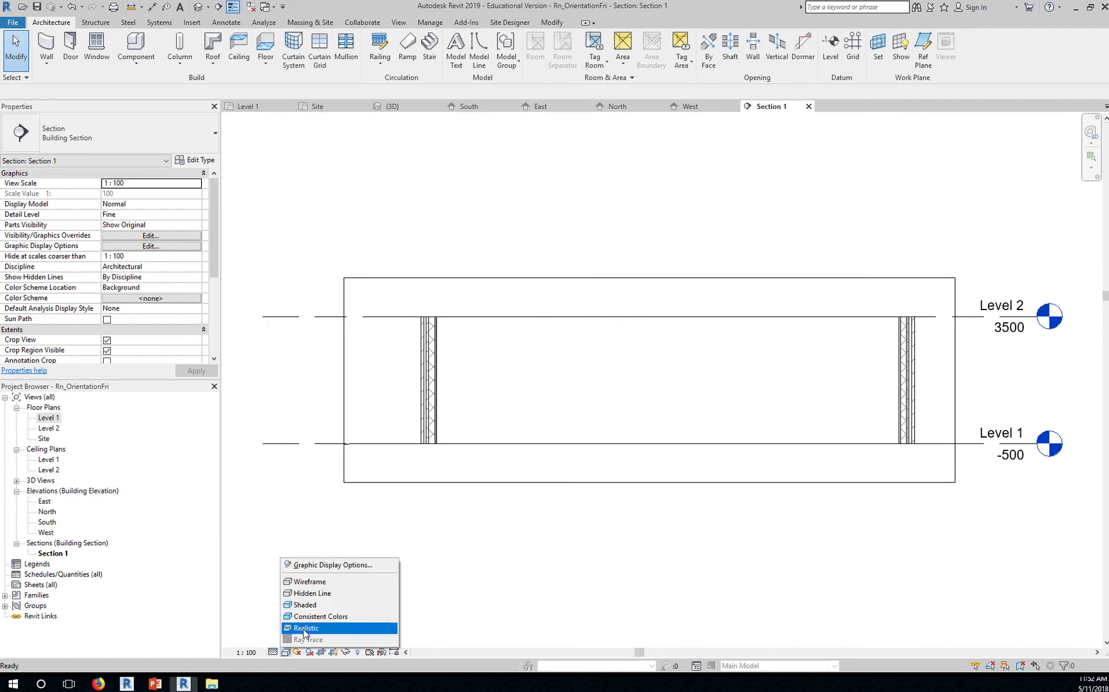
left_click(308, 605)
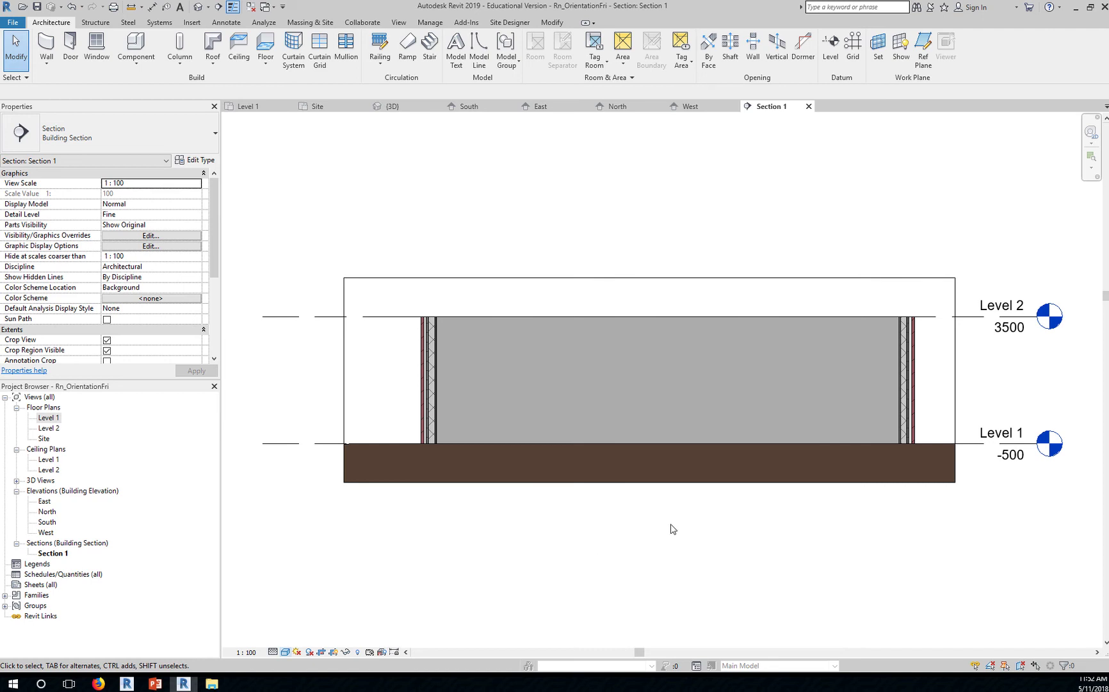
middle_click_drag(671, 523, 645, 513)
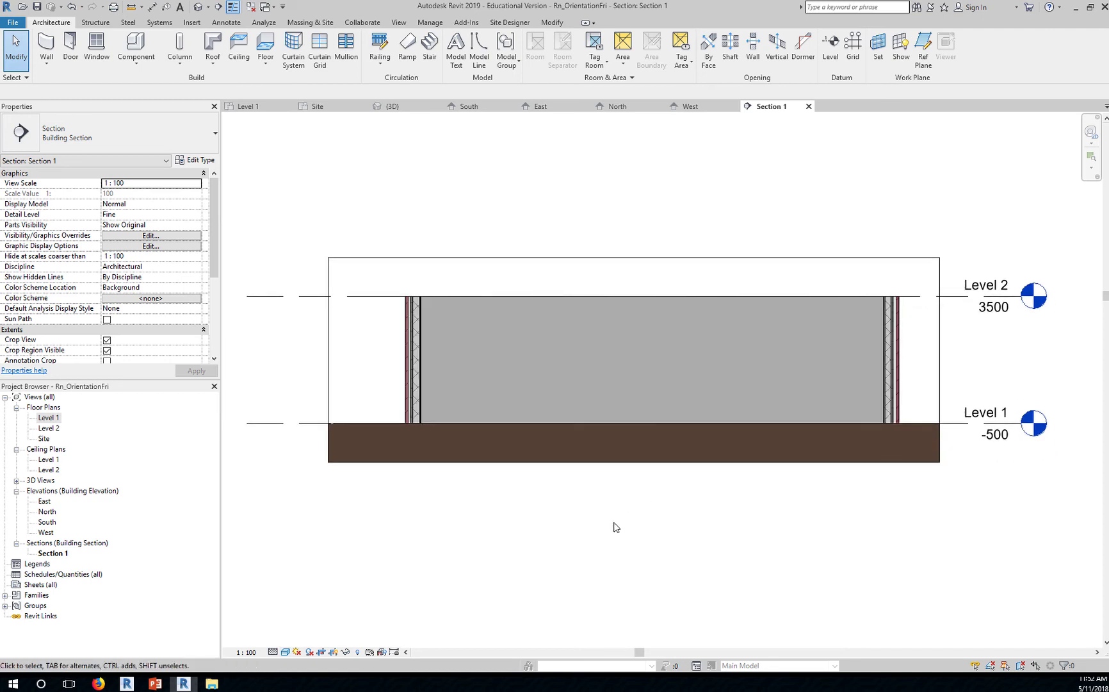
left_click(275, 653)
left_click(287, 656)
left_click(286, 655)
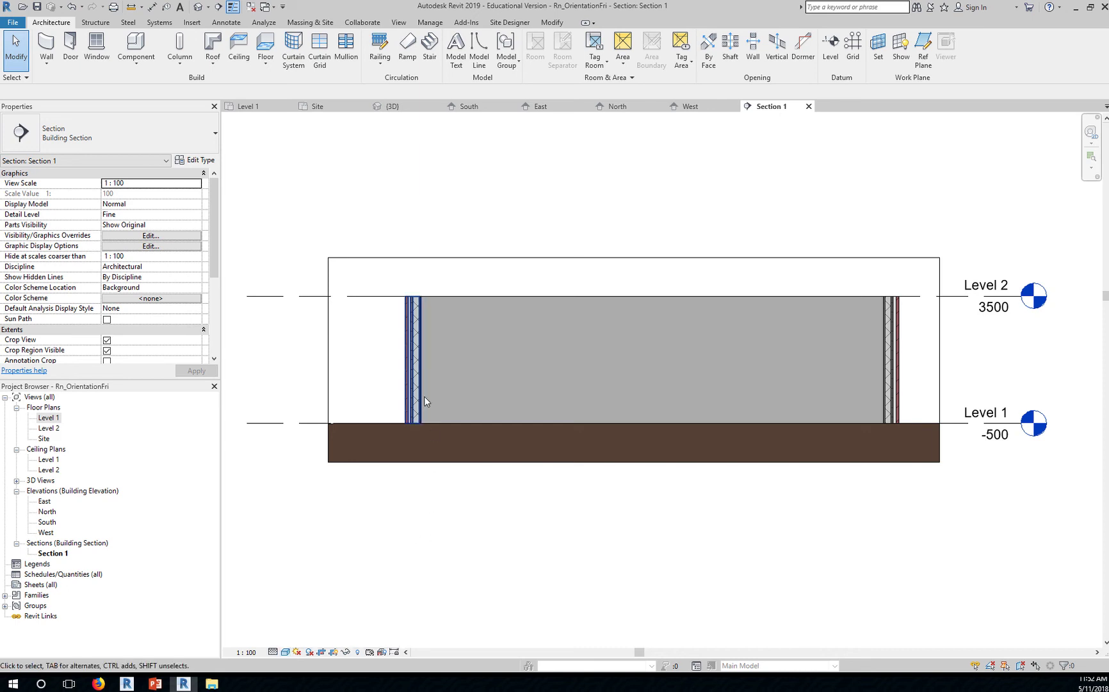
- Select the Brick on CMU wall in the section and set its Base Offset to 450
scroll(394, 386, "up", 4)
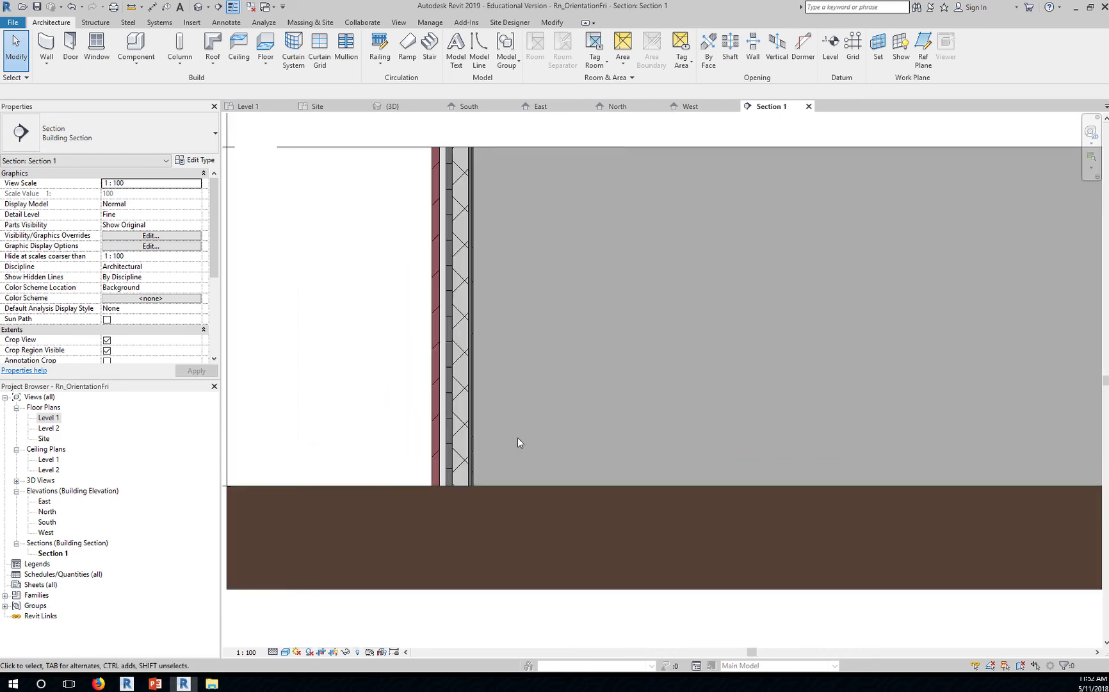
left_click(471, 432)
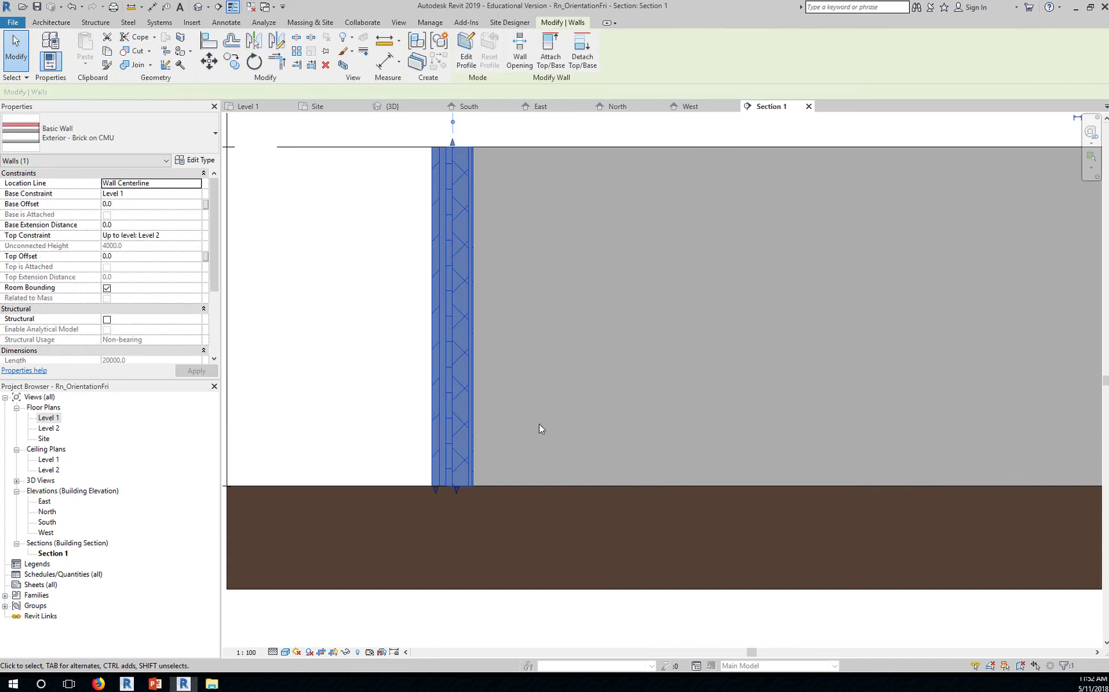
scroll(440, 501, "up", 1)
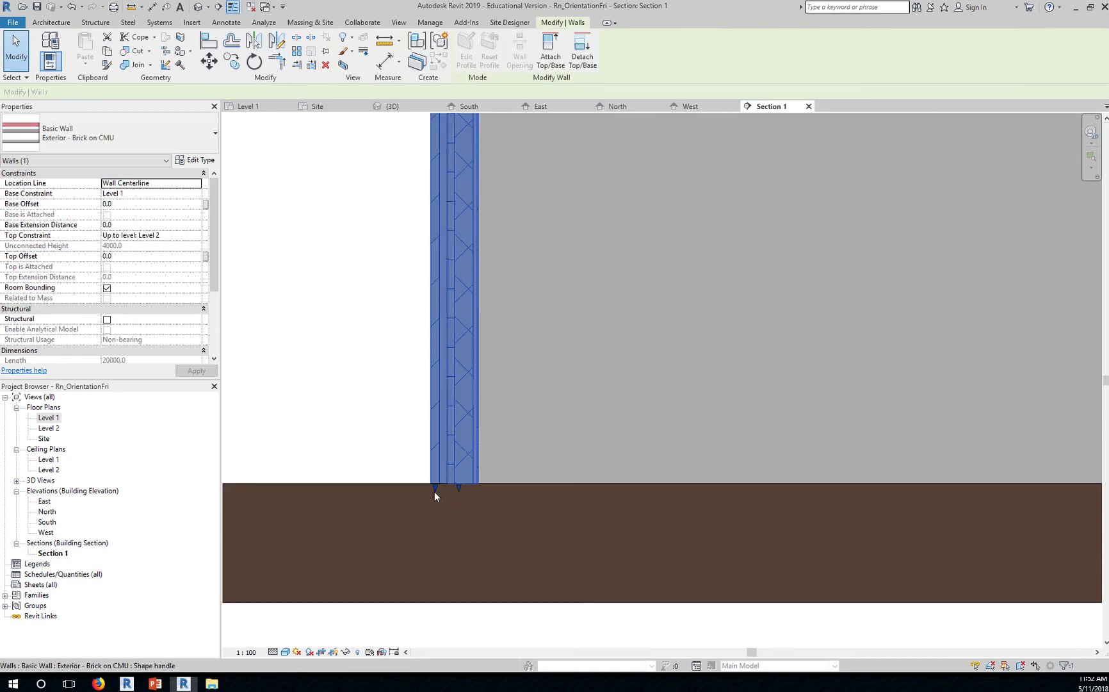
scroll(435, 491, "up", 2)
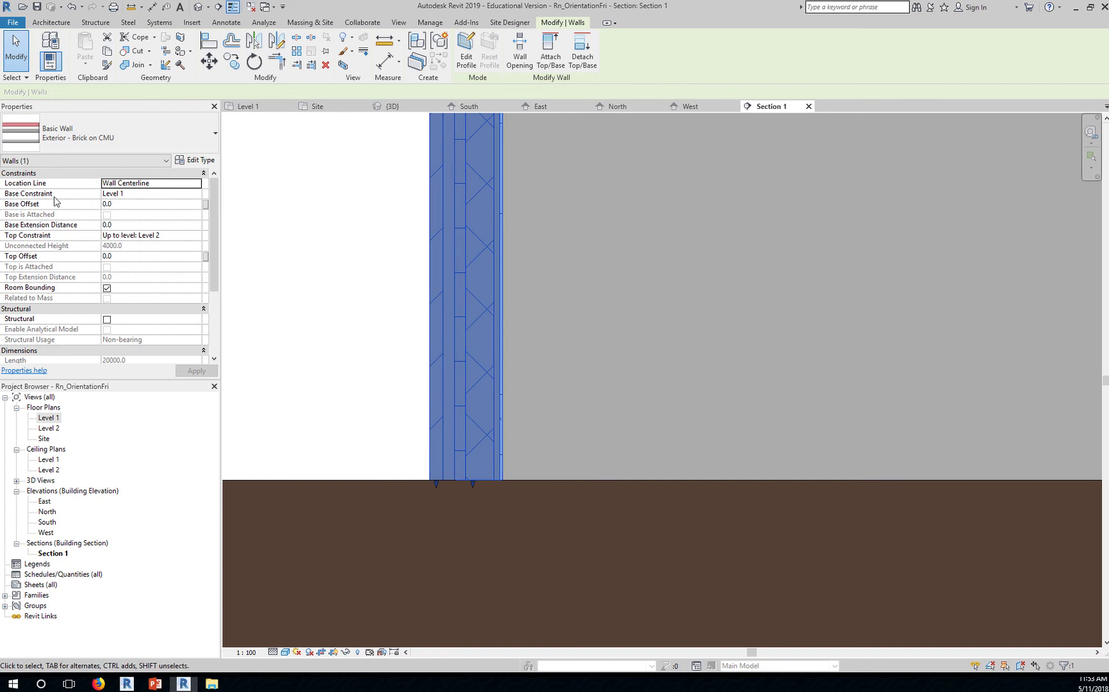
left_click(132, 204)
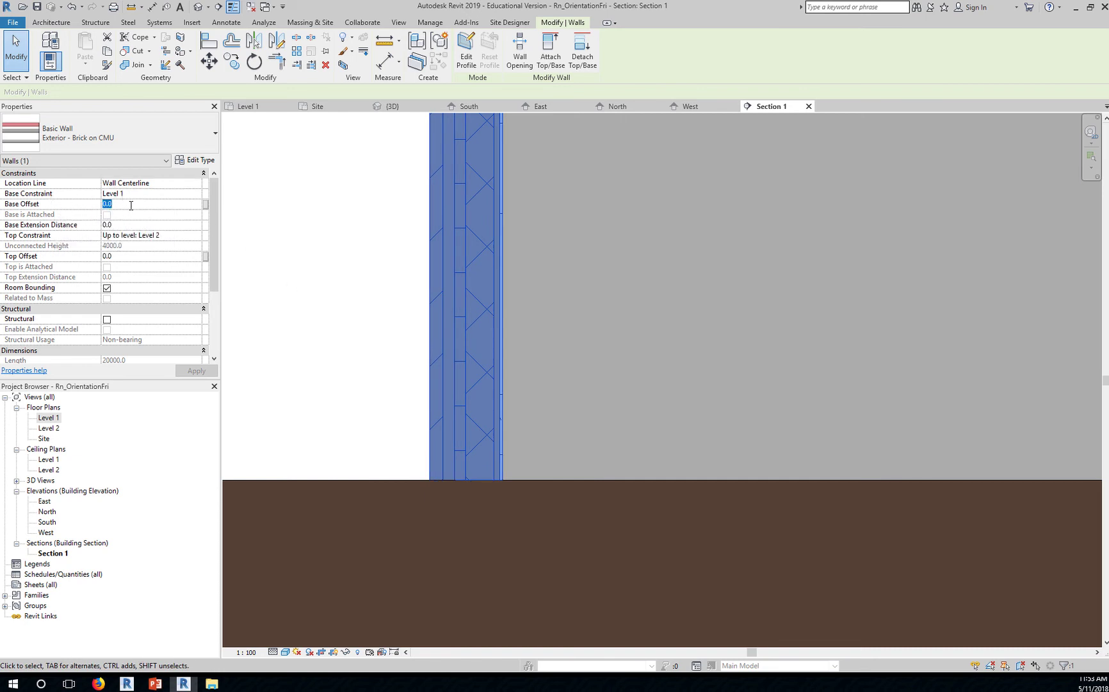
type("45")
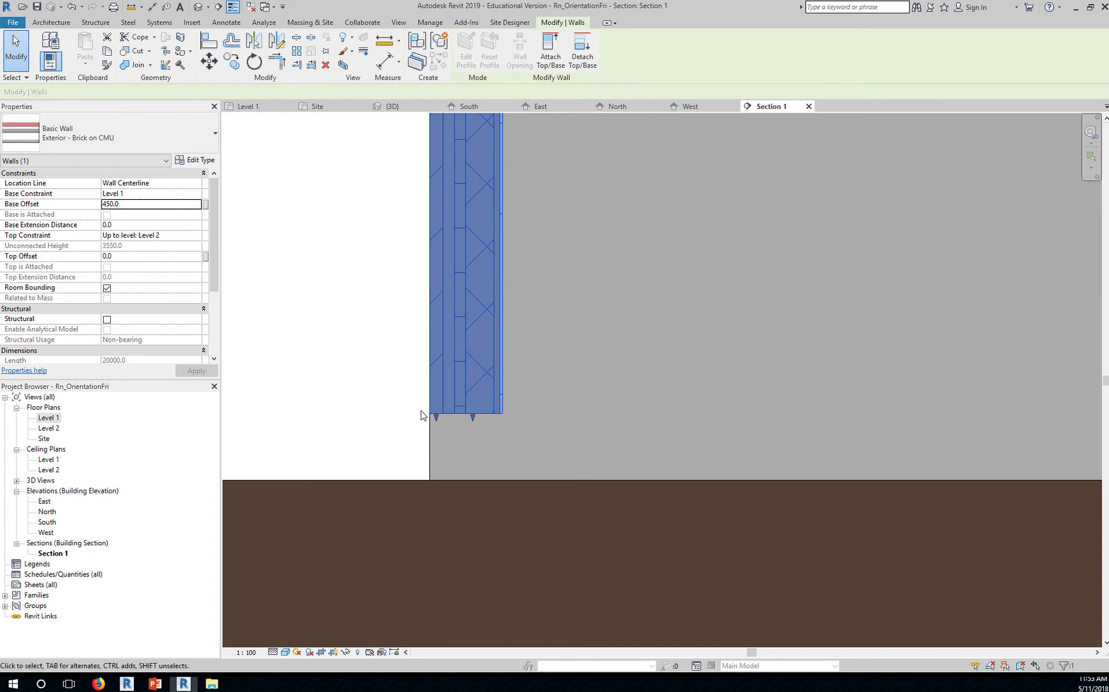
- Reselect the wall and pull its brick layer's bottom edge down to a -136.4 base extension
left_click_drag(436, 417, 434, 417)
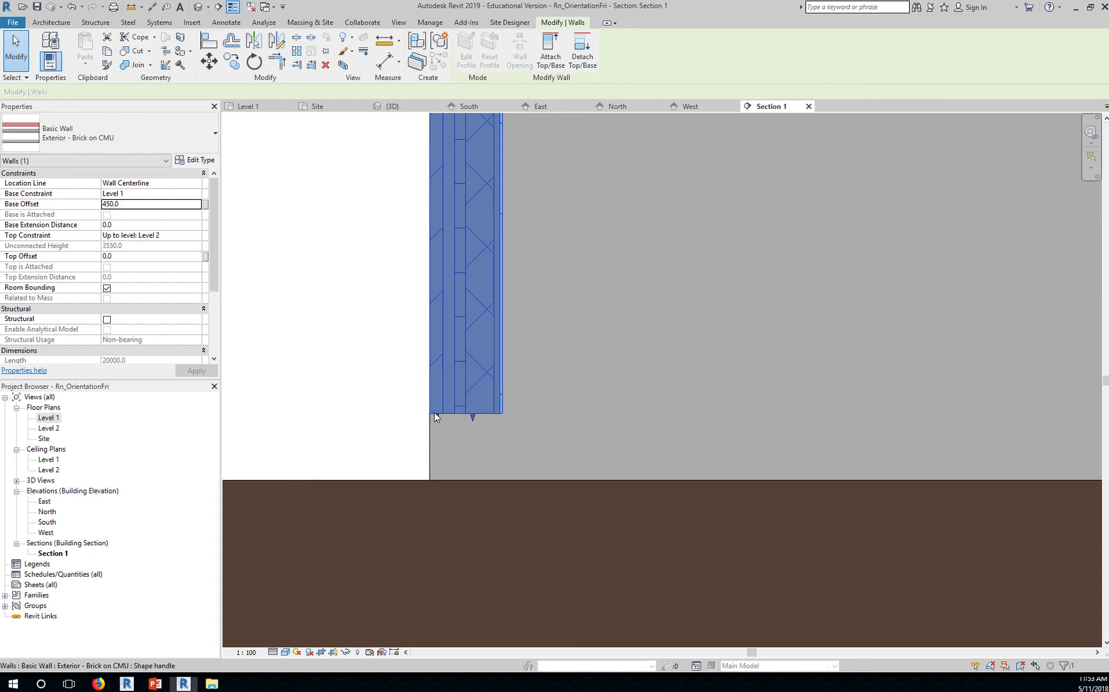
left_click(394, 429)
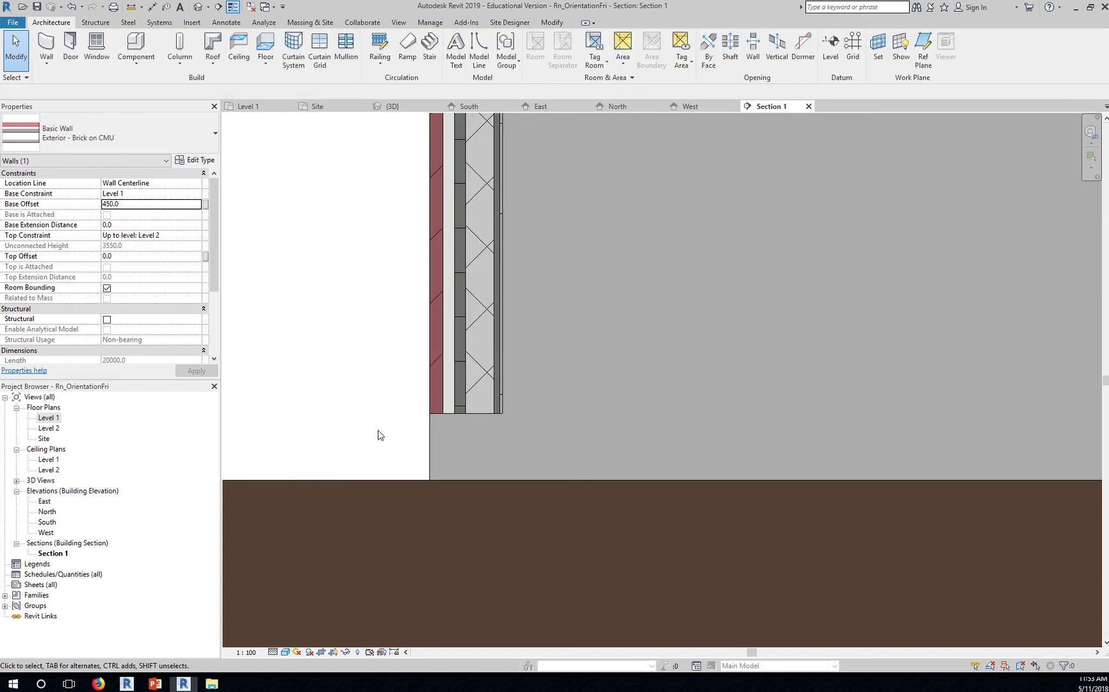
left_click(438, 414)
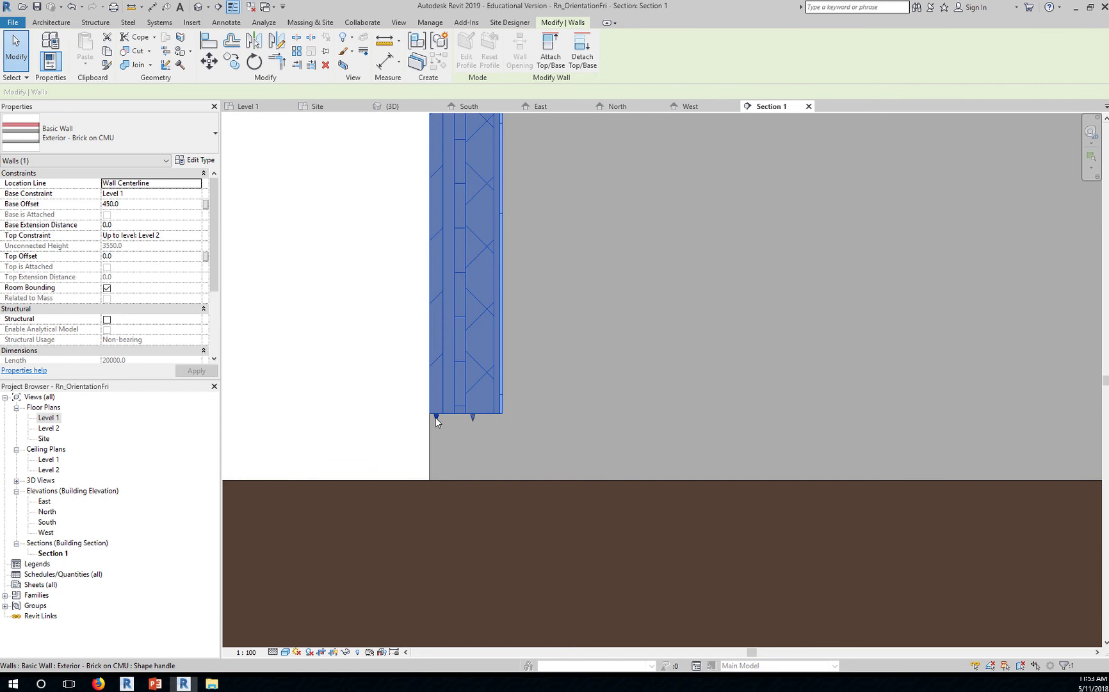
left_click_drag(435, 420, 435, 435)
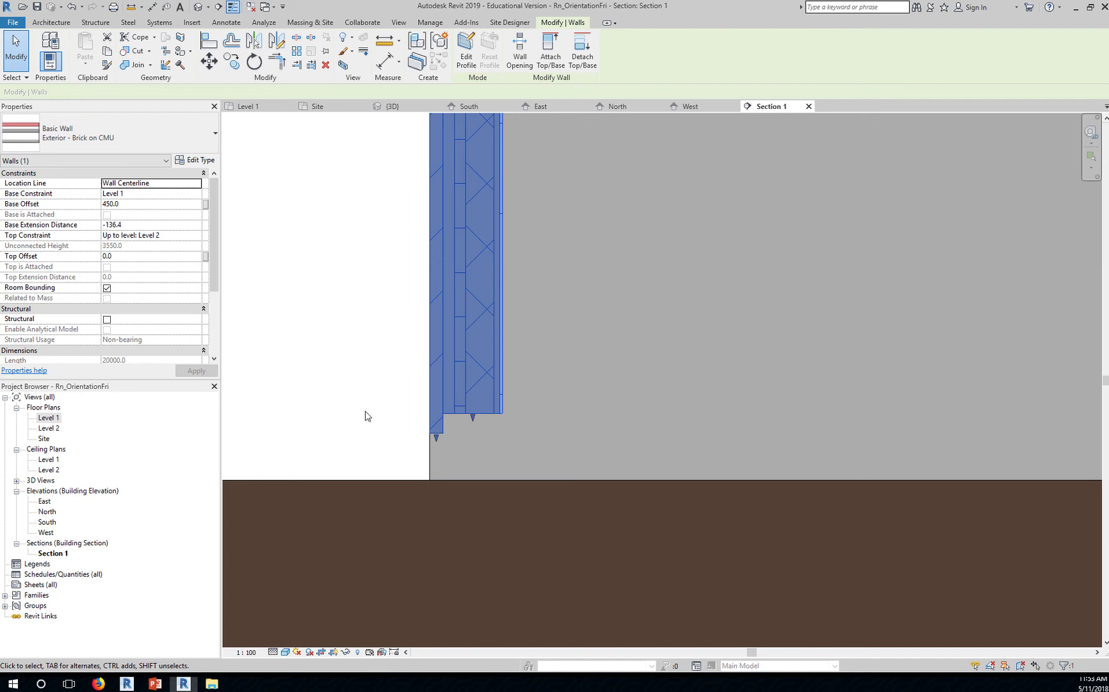
- In the wall type's Edit Assembly preview, unlock the air layer's bottom edge at the wall base
left_click(195, 161)
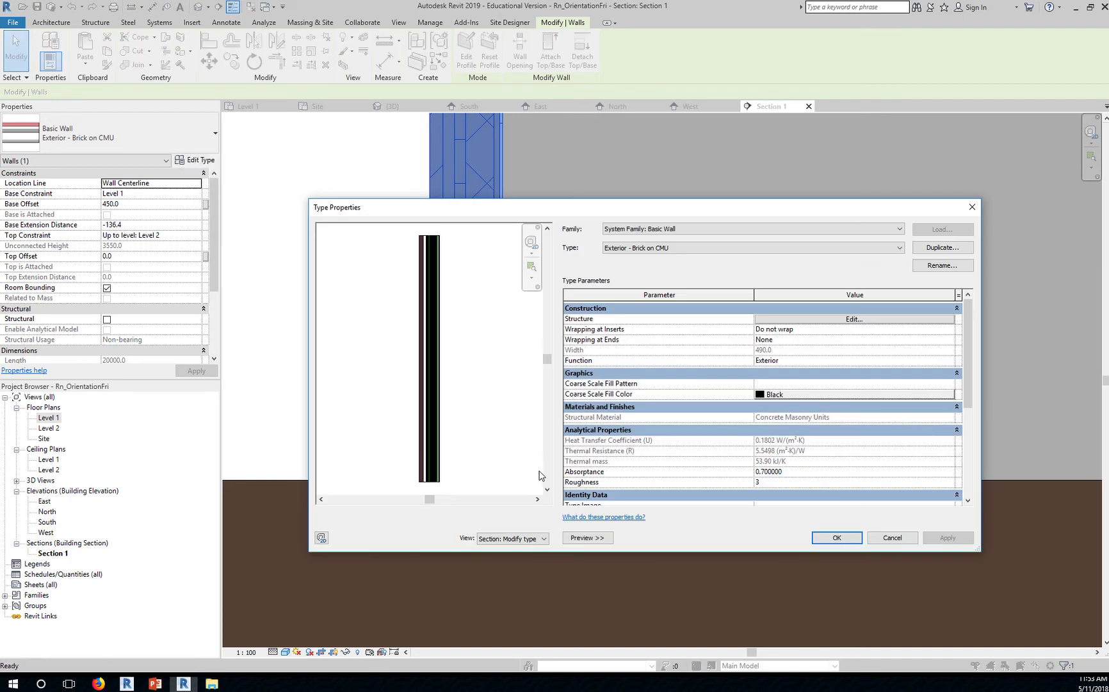
left_click(855, 318)
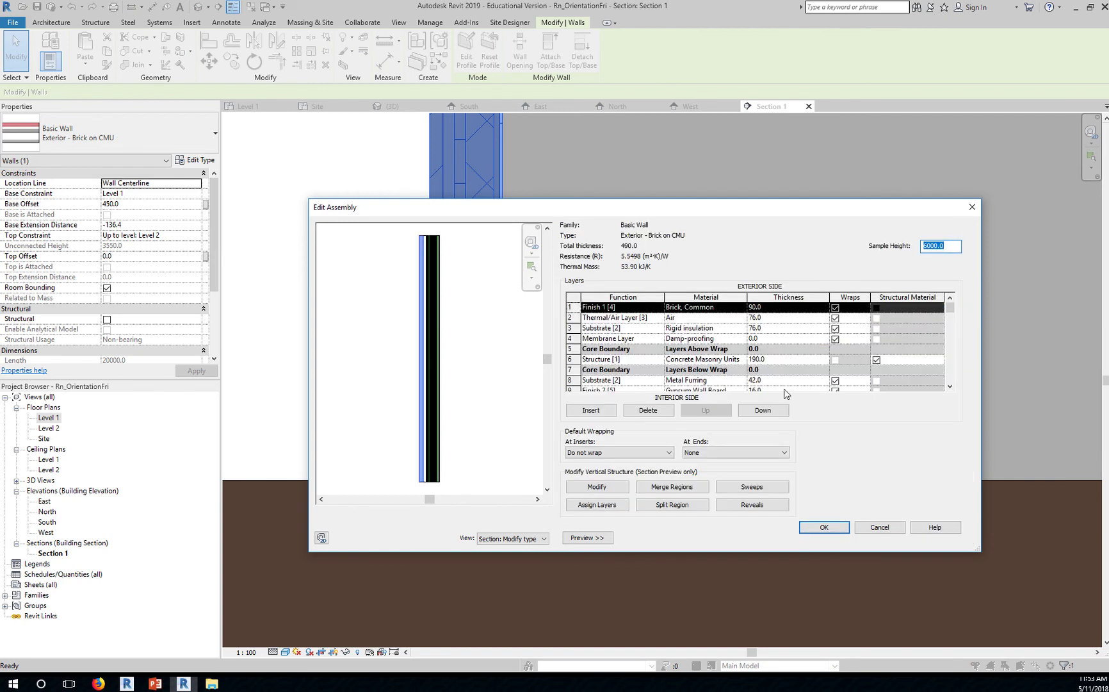
left_click(597, 487)
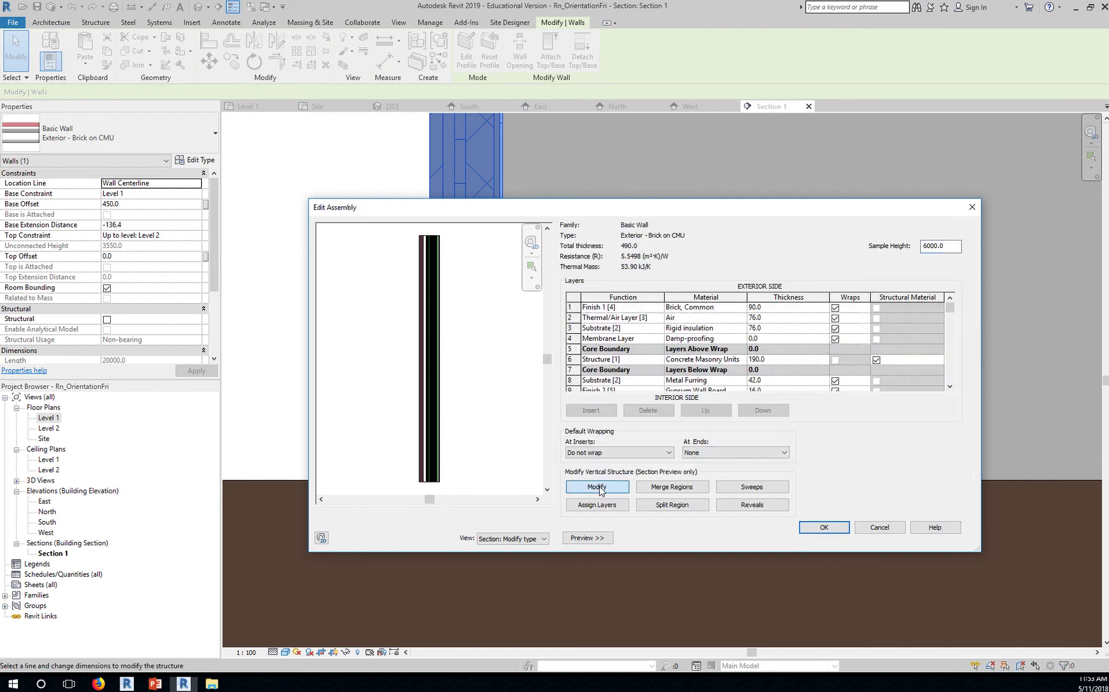
scroll(415, 492, "up", 5)
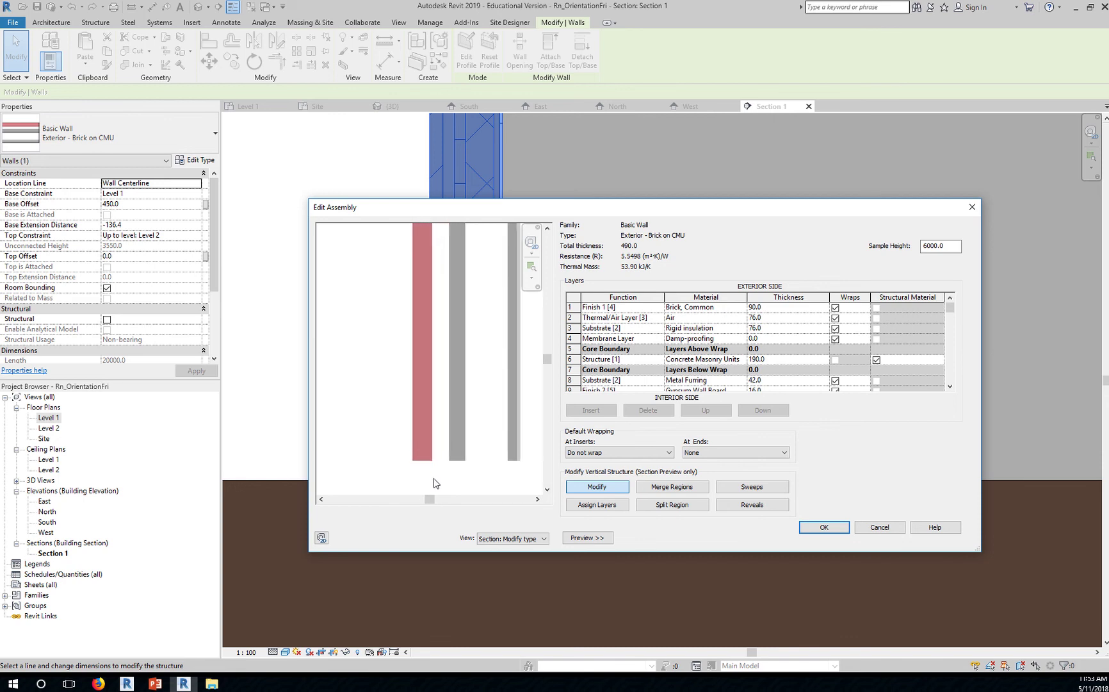
left_click(419, 456)
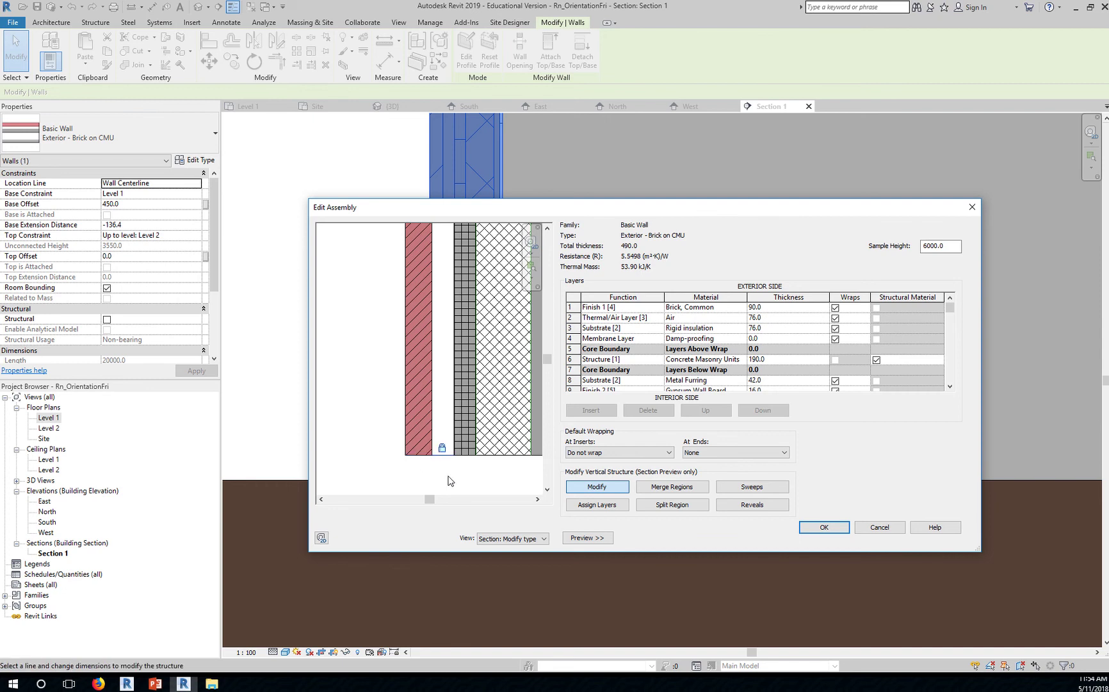
left_click(442, 448)
- Confirm the structure changes, dismiss the non-adjacent extension layers error, and return to Type Properties
left_click(819, 528)
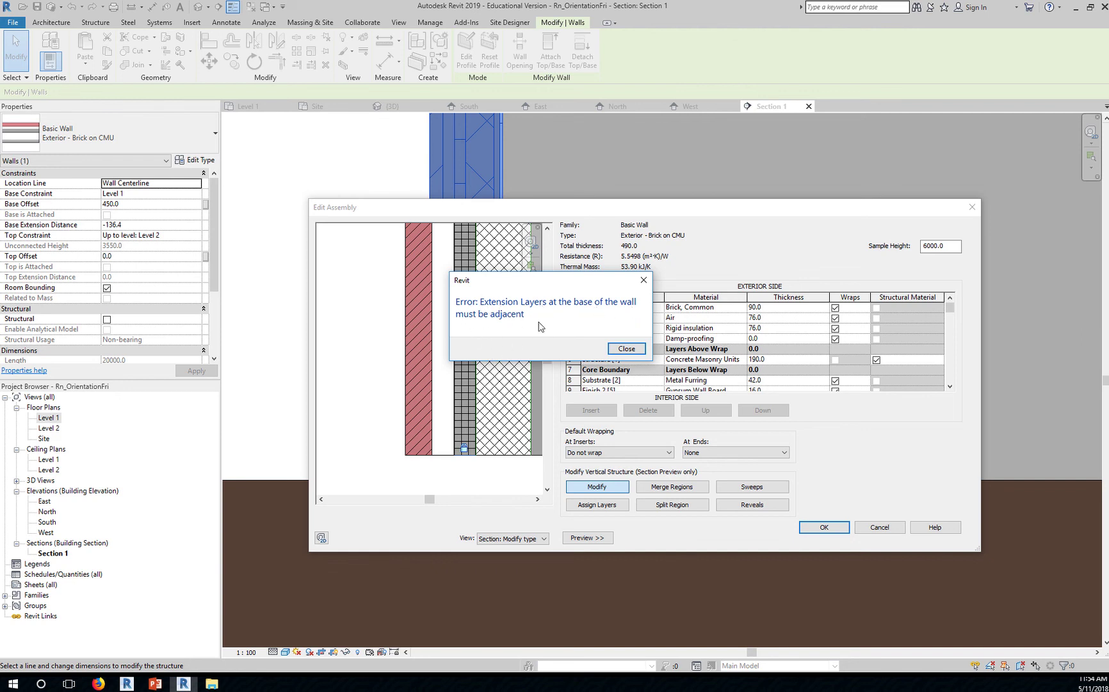
left_click(624, 349)
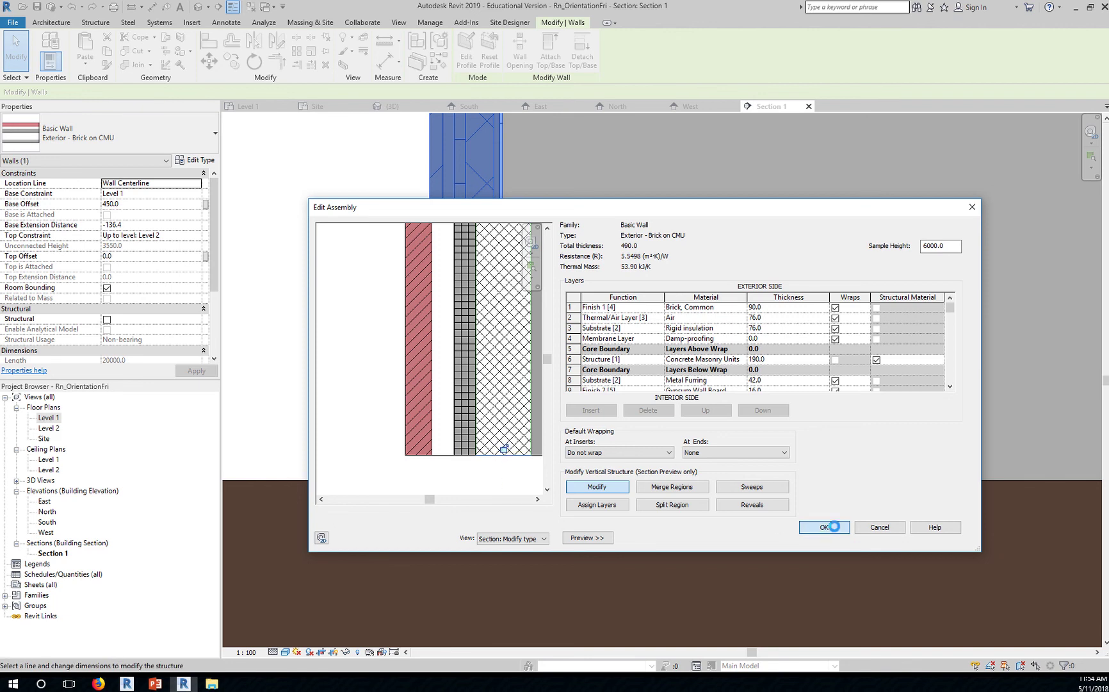
left_click(826, 527)
scroll(448, 477, "up", 4)
- Unlock the brick layer's top edge in the wall type's vertical structure and apply the change
left_click(864, 318)
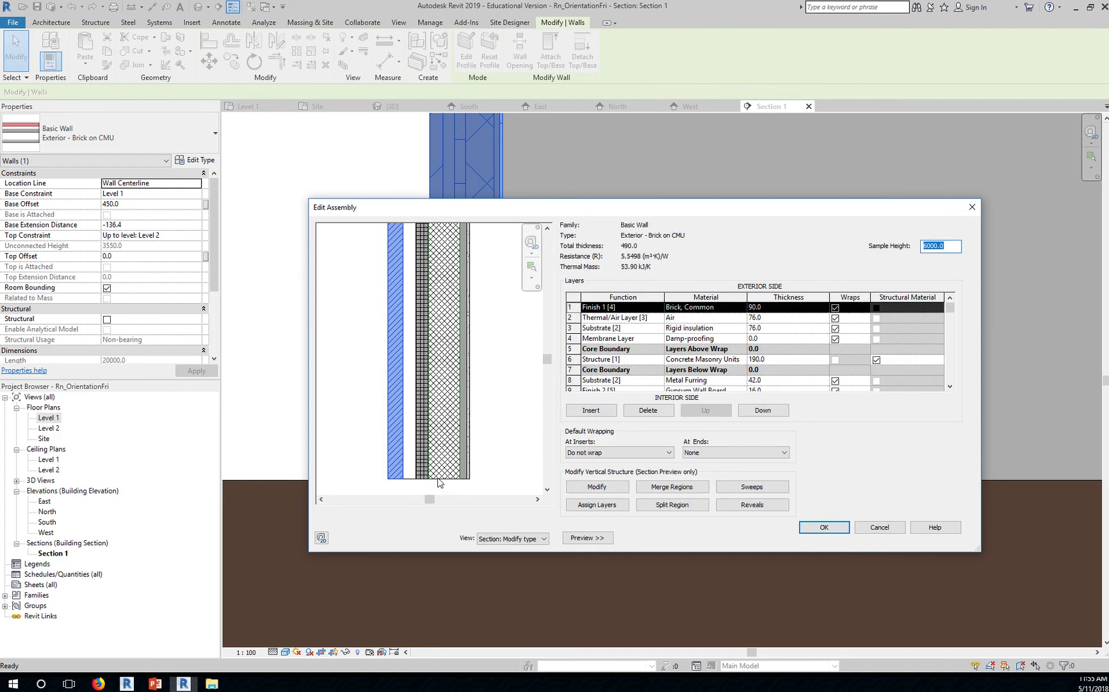
left_click(605, 486)
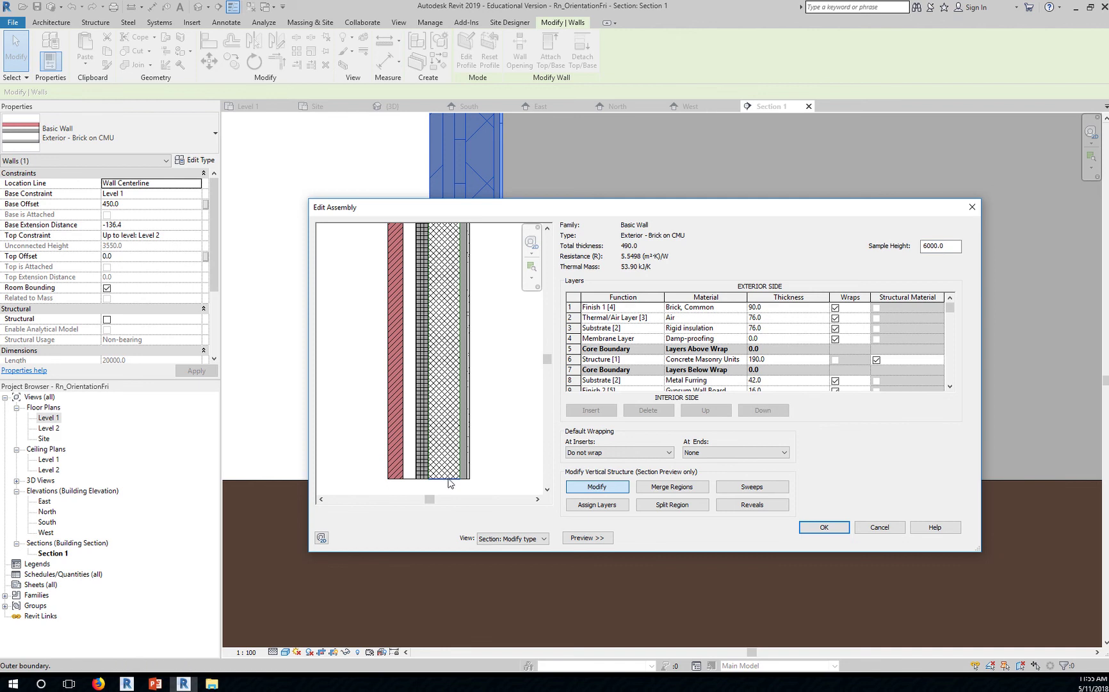
scroll(435, 480, "up", 2)
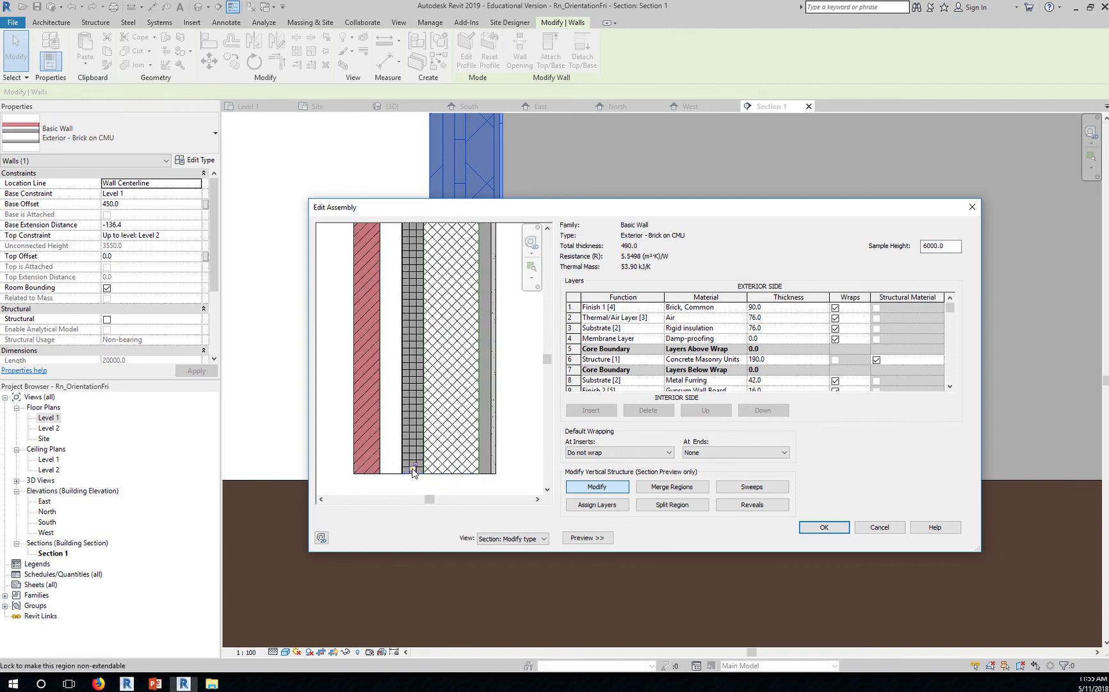
left_click(392, 467)
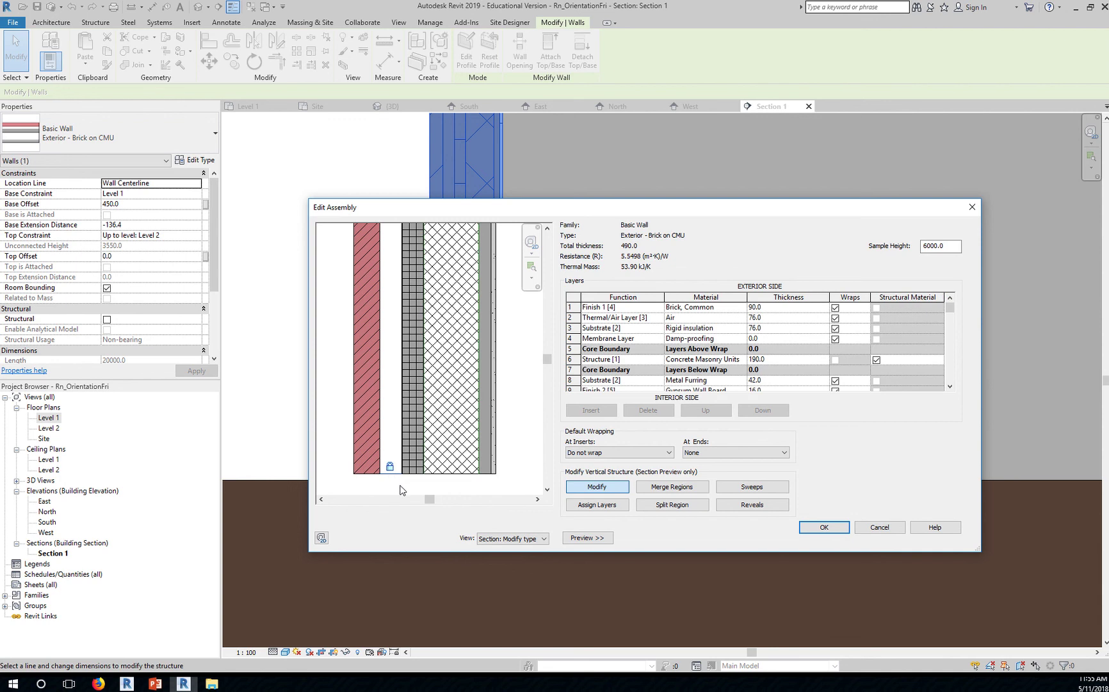
scroll(441, 453, "down", 5)
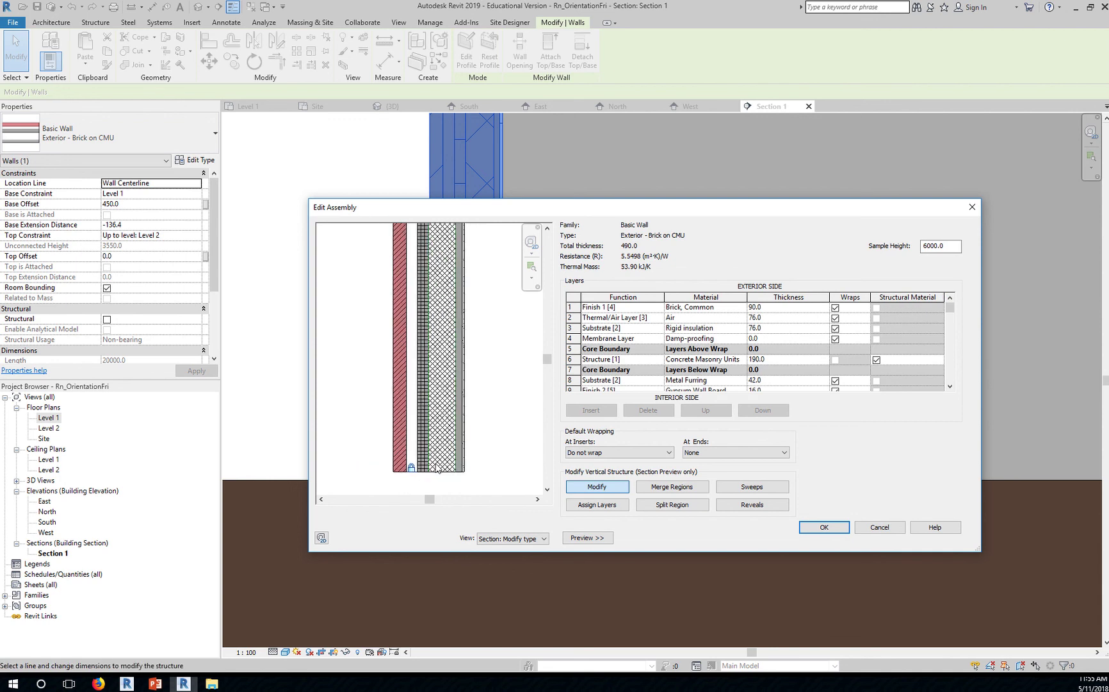
scroll(441, 282, "up", 4)
scroll(435, 286, "up", 3)
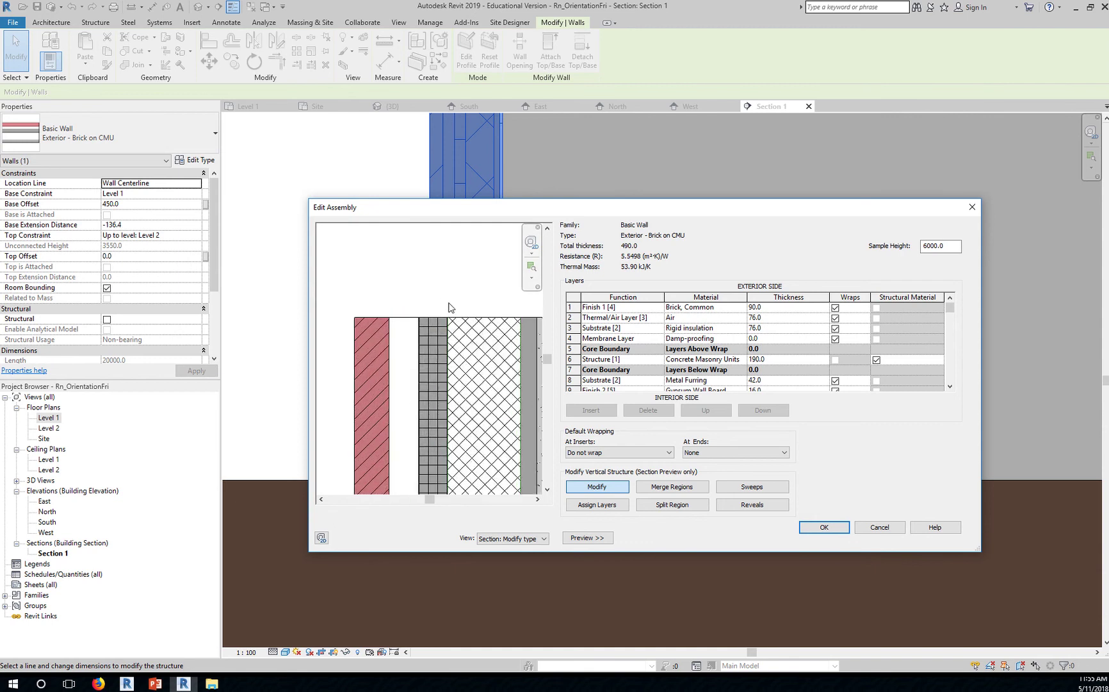
left_click(376, 318)
left_click(372, 308)
left_click(812, 526)
left_click(815, 535)
- Pull the brick layer's top above the wall to a 94.0 top extension distance
scroll(596, 403, "down", 5)
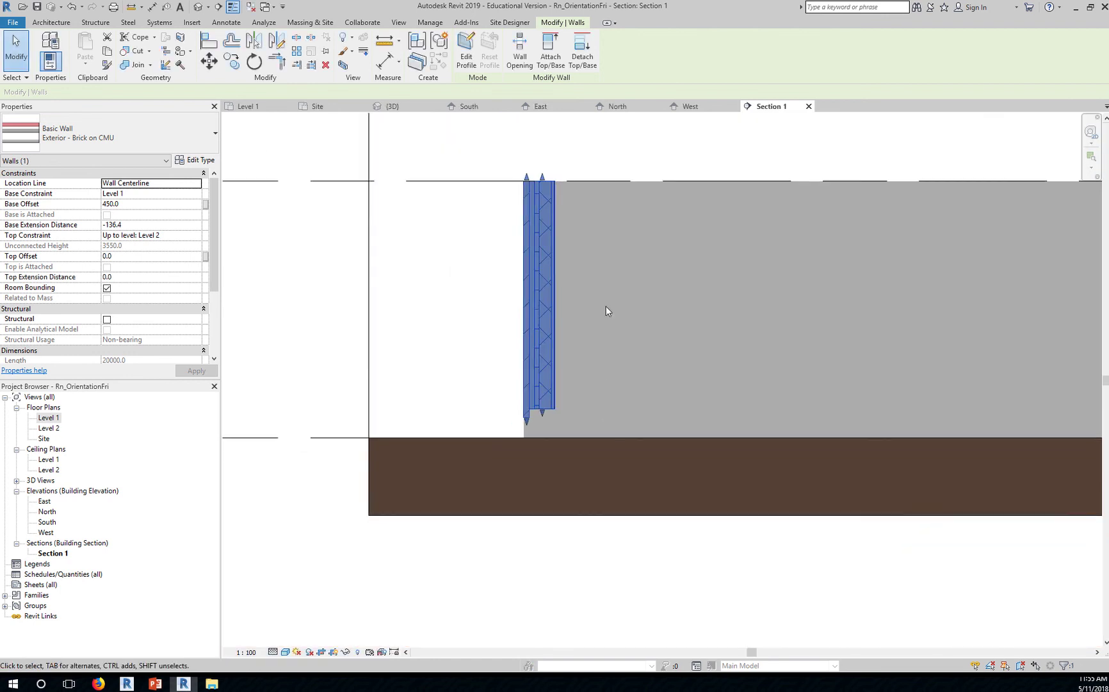
scroll(506, 301, "up", 3)
scroll(508, 298, "up", 3)
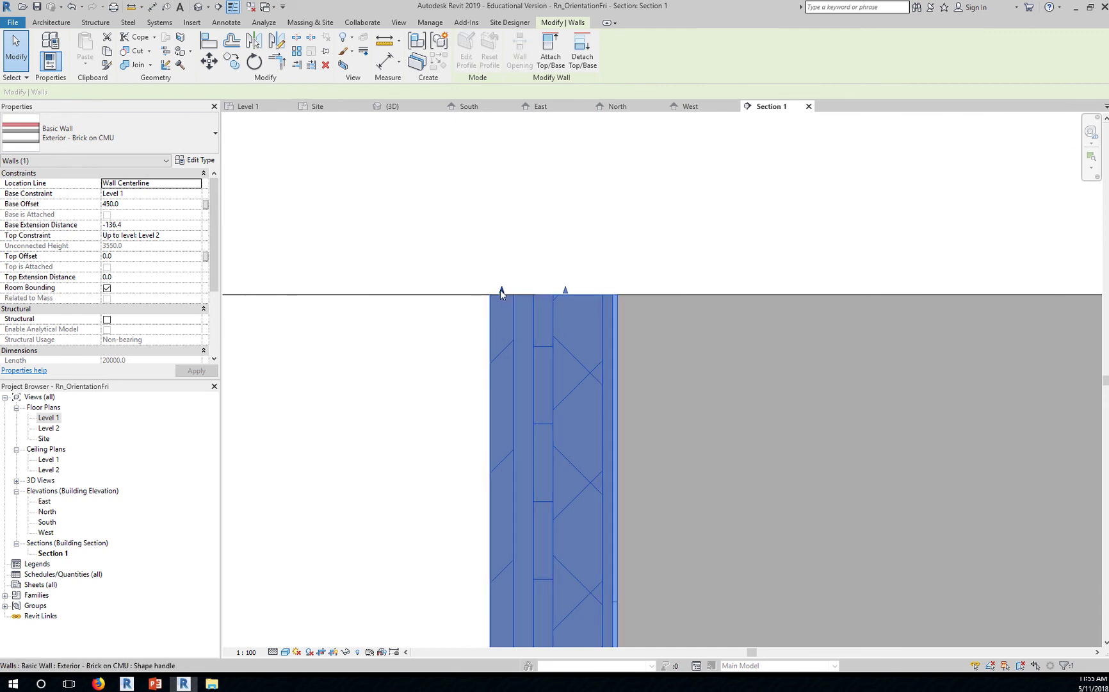
mouse_move(500, 289)
left_mouse_down()
mouse_move(497, 330)
mouse_move(503, 268)
left_mouse_up()
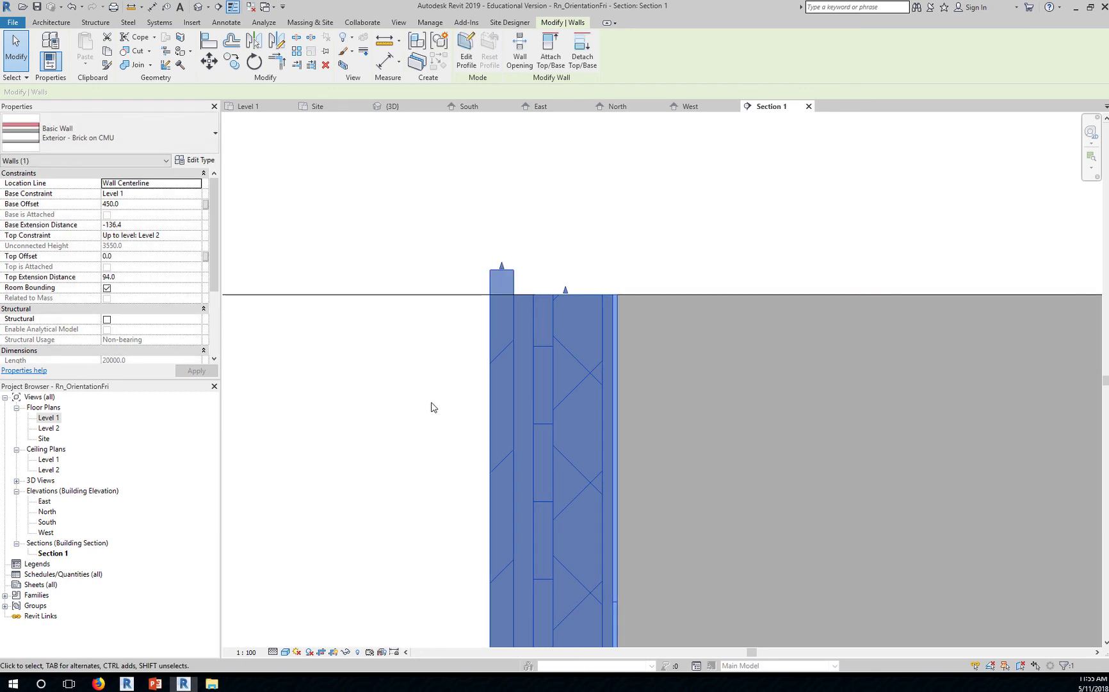
left_click(429, 409)
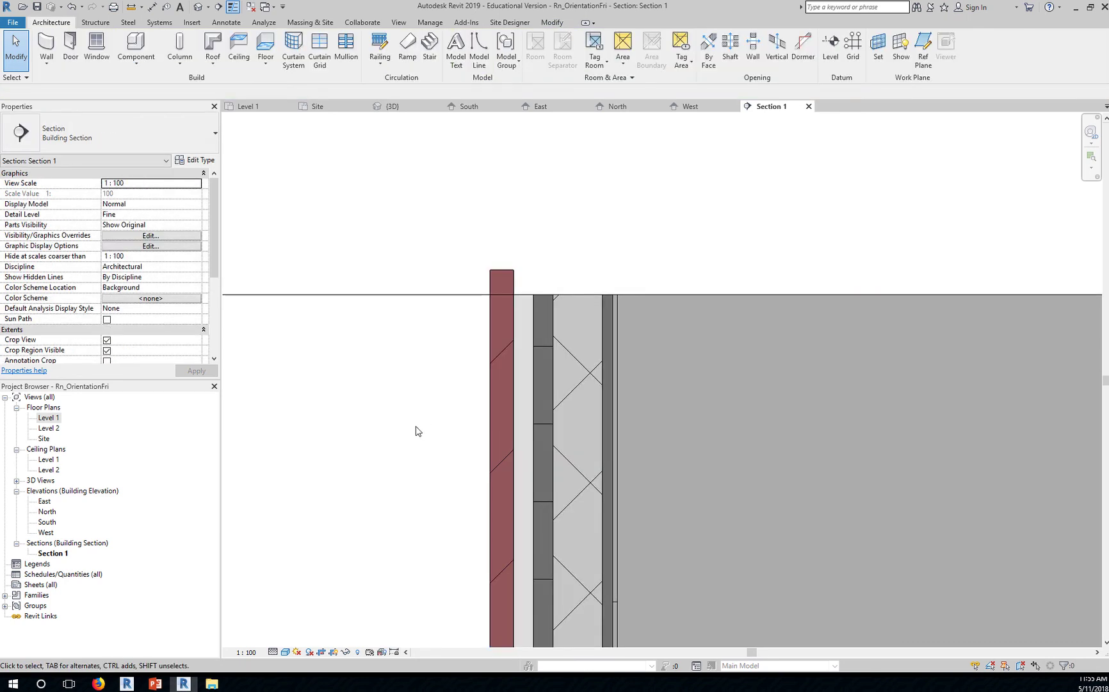
- Set the selected wall's Top Extension Distance to 90, then change it to 100
left_click(517, 287)
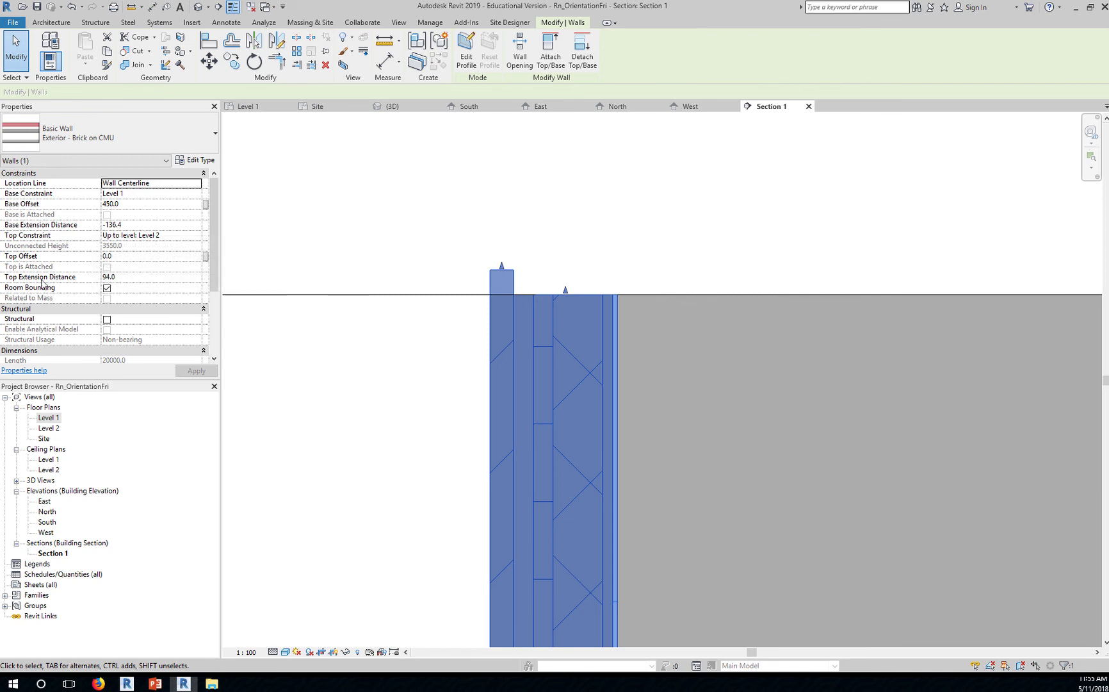
left_click(136, 278)
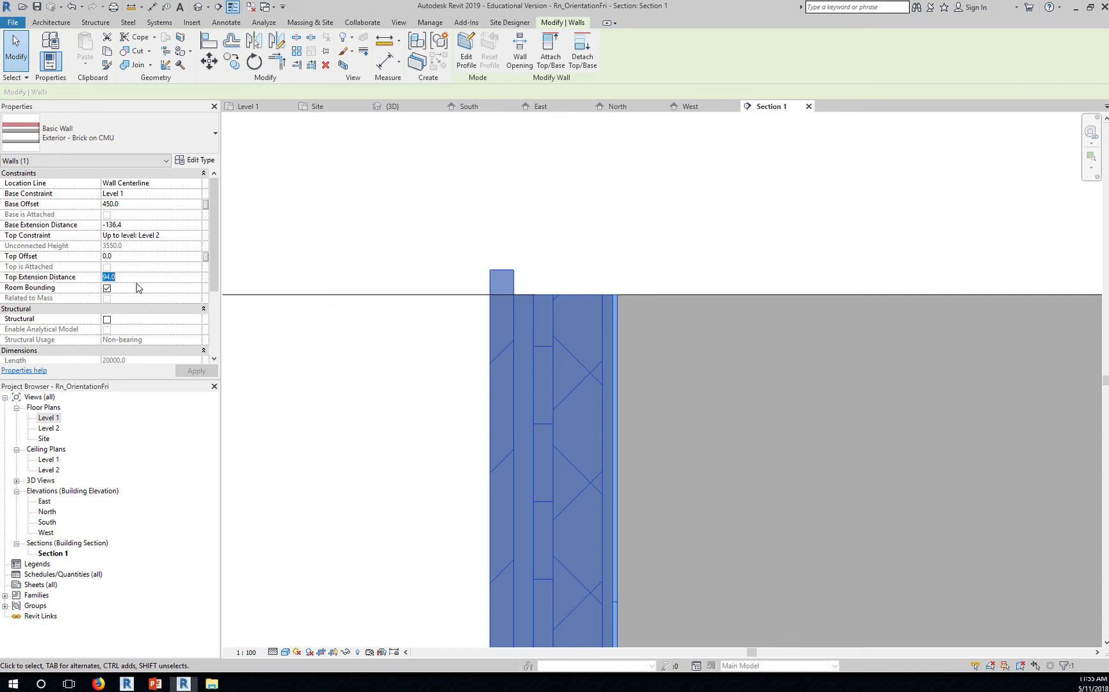
type("90")
key("Return")
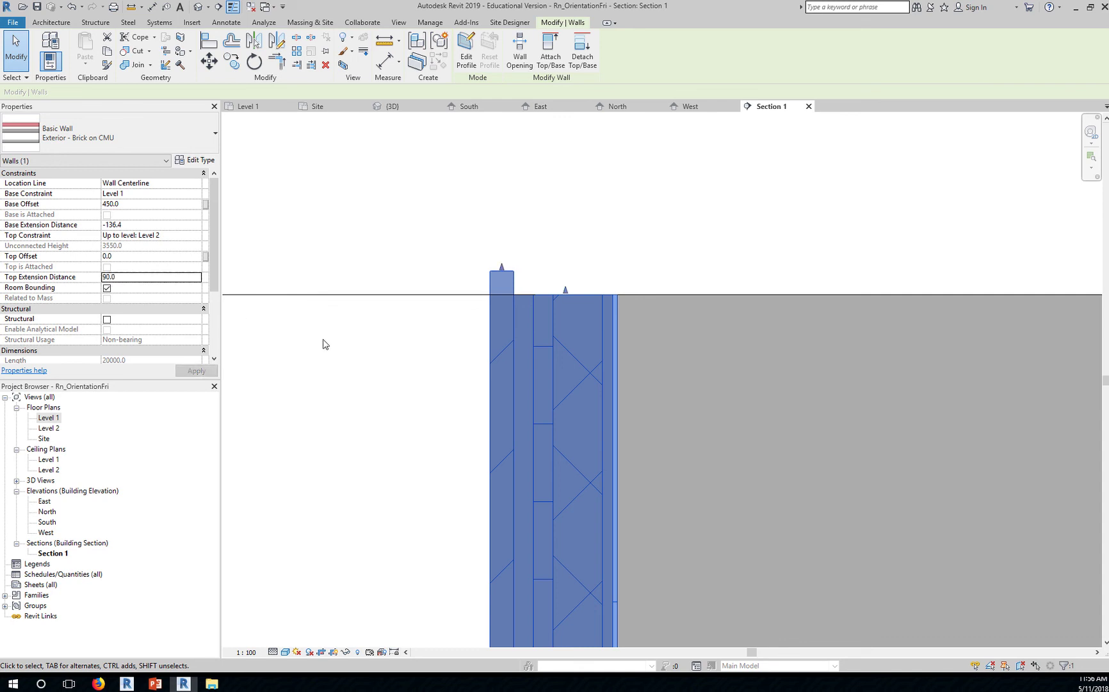
left_click(129, 276)
type("10")
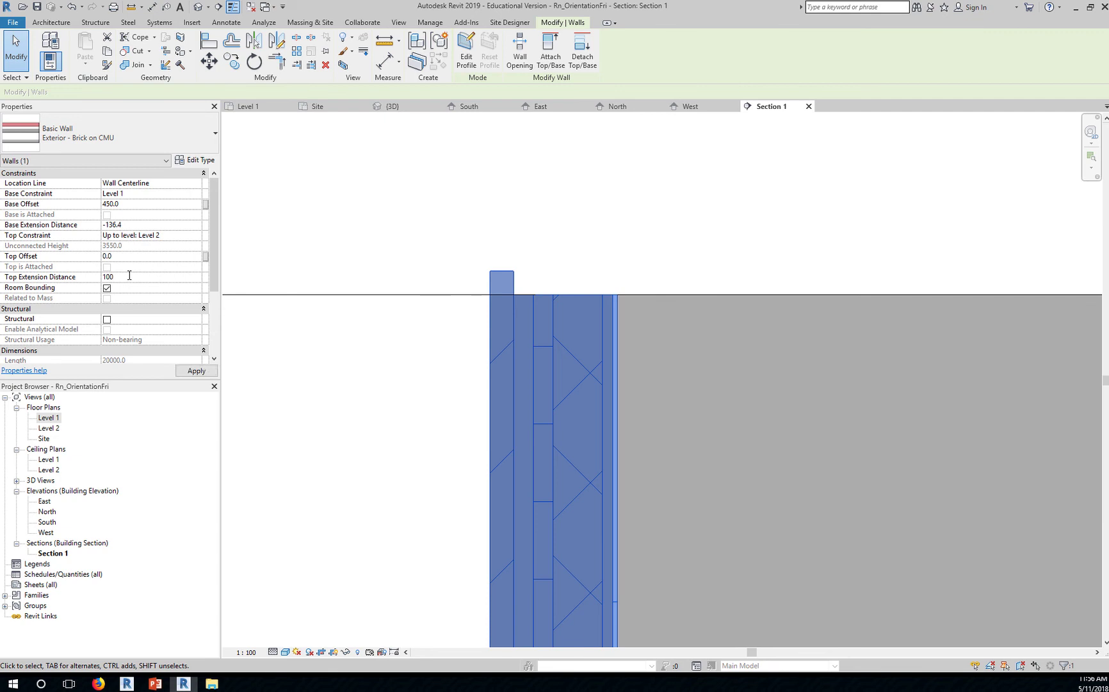
type("0")
key("Return")
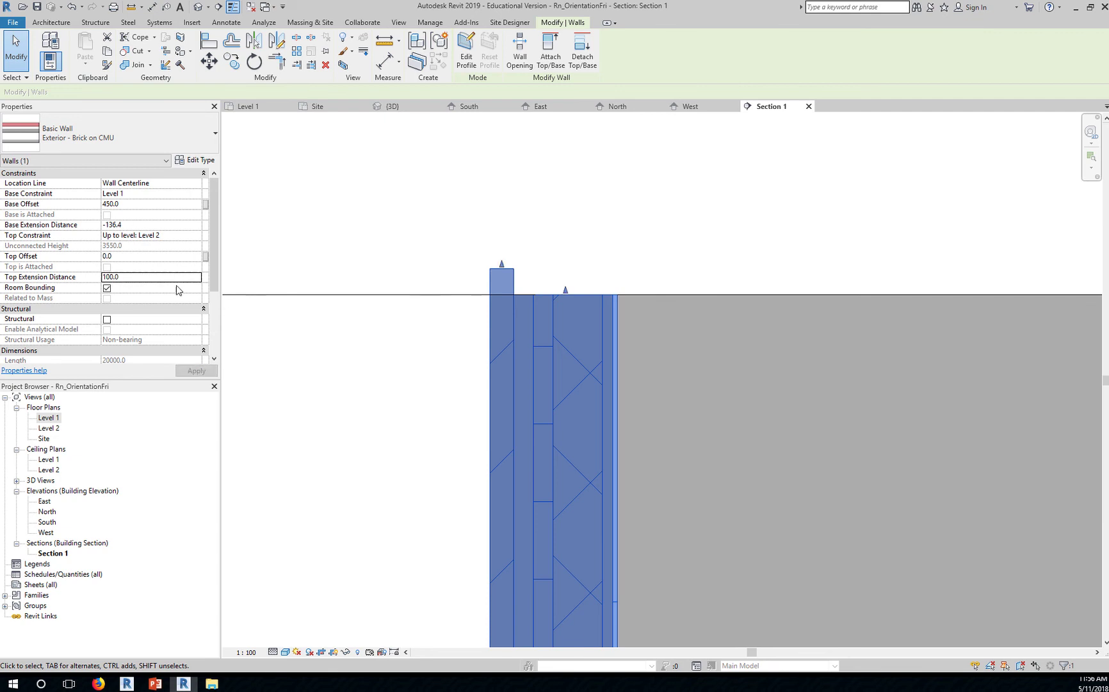
- Bring the wall base into view and set Base Extension Distance to -150, then -250
scroll(453, 505, "down", 5)
middle_click_drag(505, 615, 505, 426)
scroll(504, 397, "up", 4)
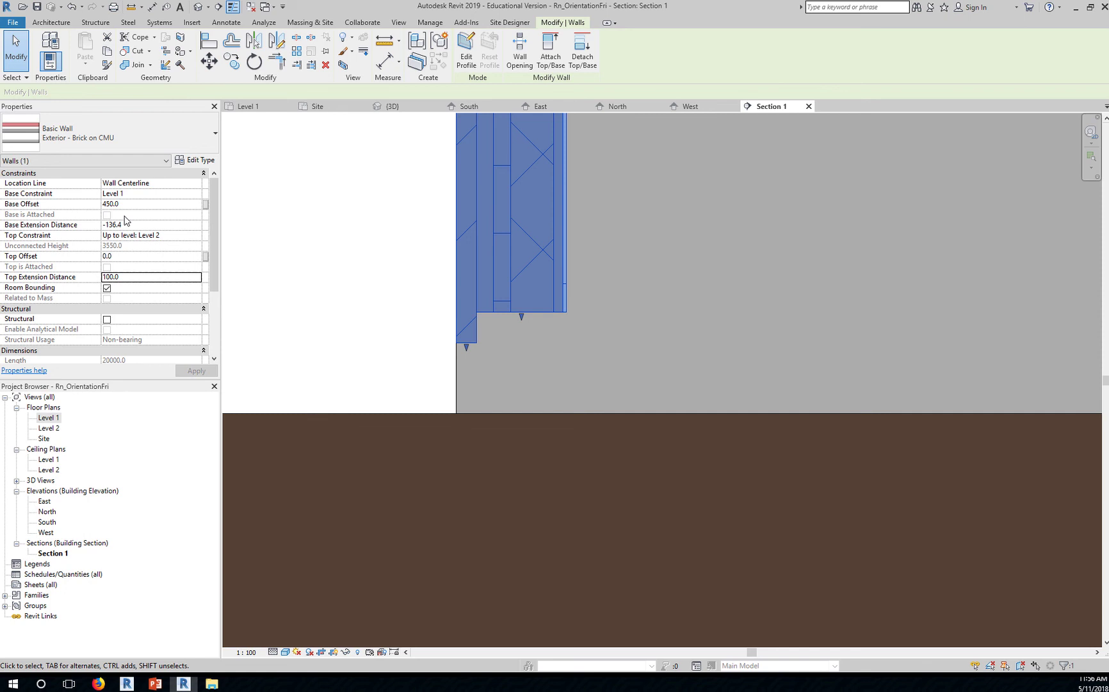
left_click(149, 224)
type("-150")
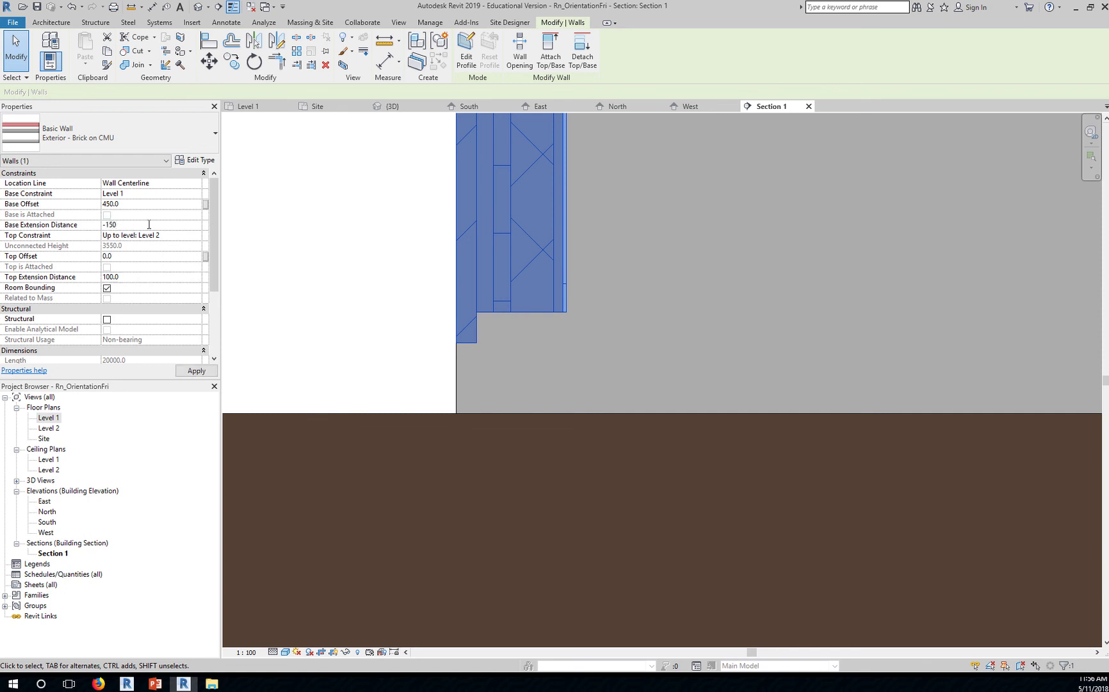
left_click(132, 223)
type("-")
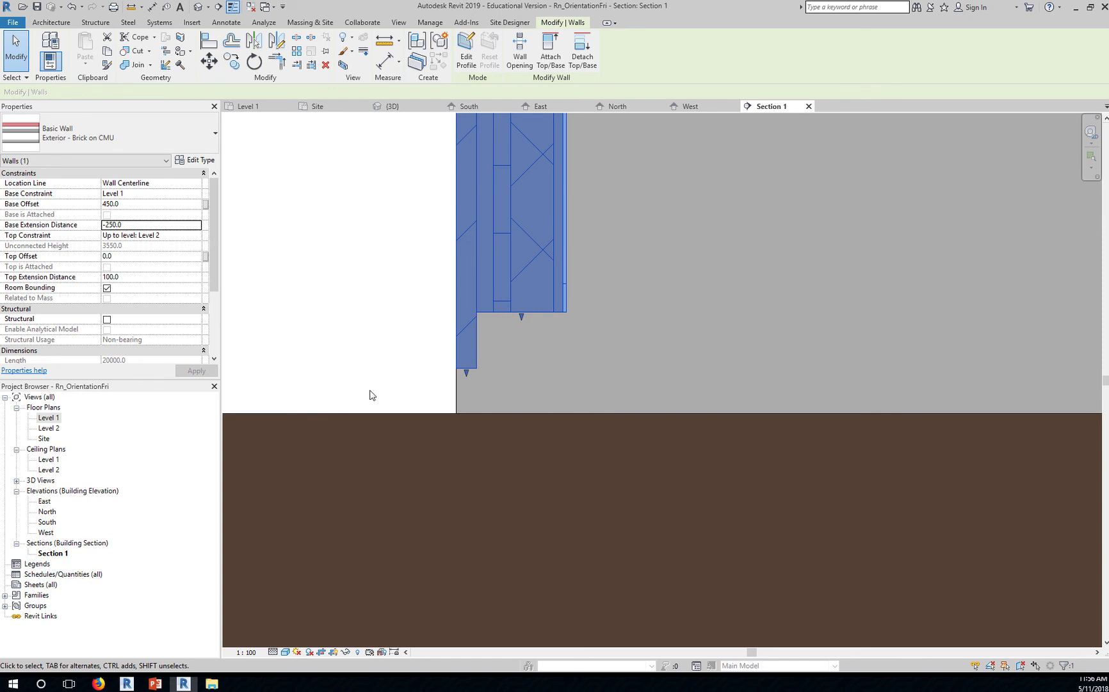
scroll(374, 393, "down", 5)
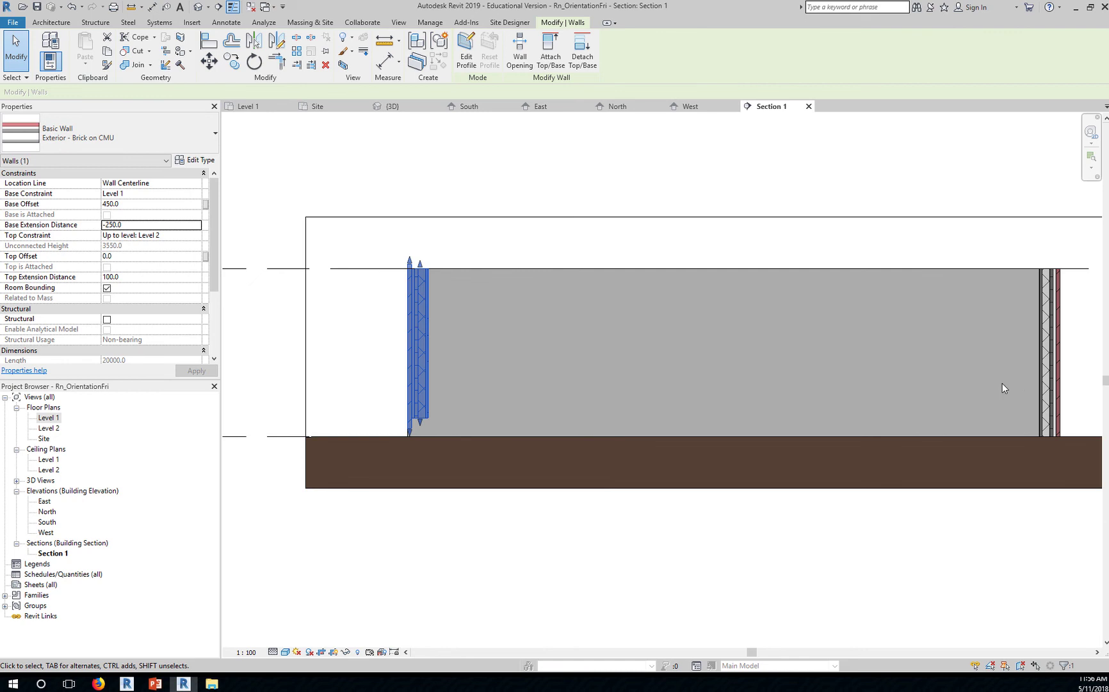
- Select the three-wall chain and give it Base Offset -100 and Top Extension Distance 250
middle_click_drag(931, 388, 842, 371)
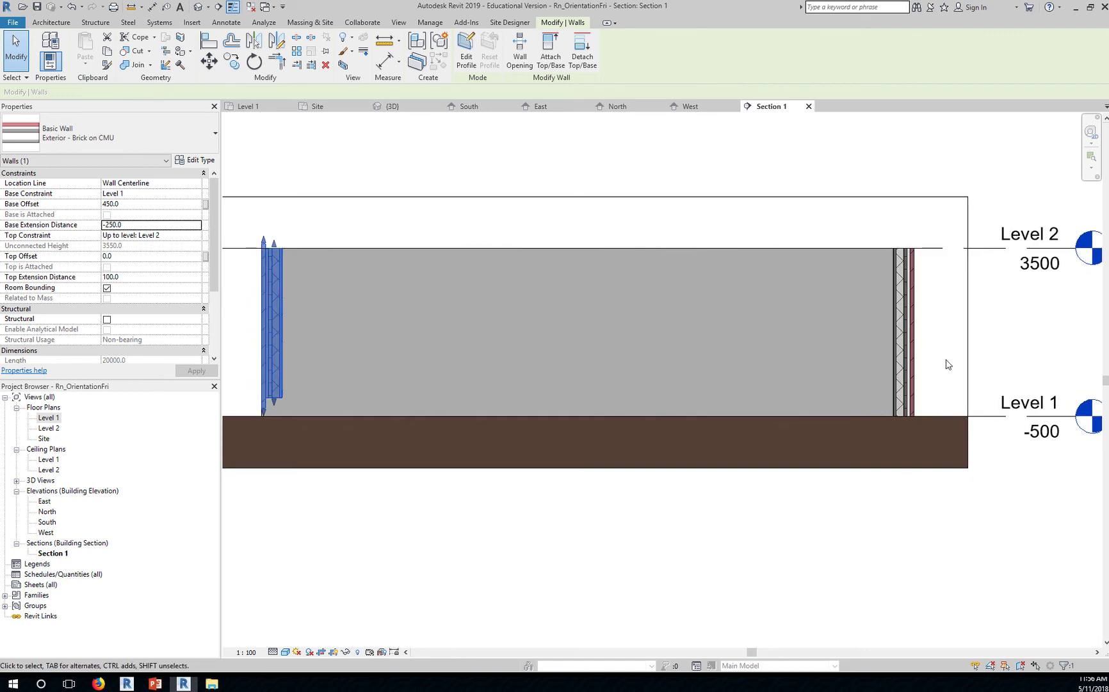
left_click(901, 402)
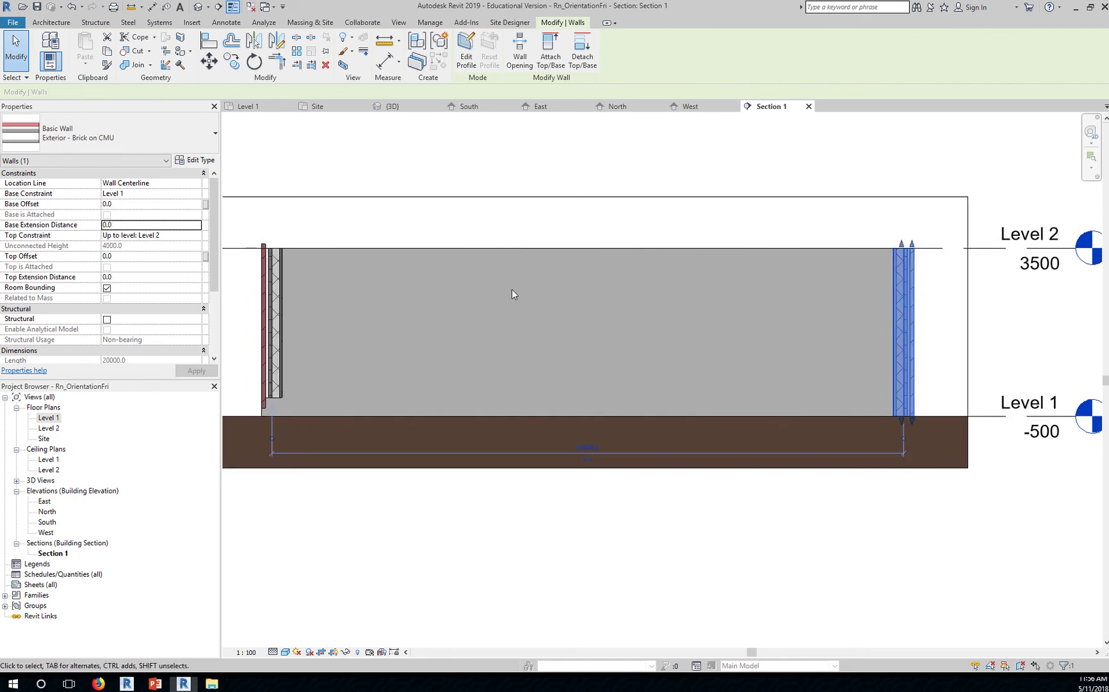
left_click(276, 308)
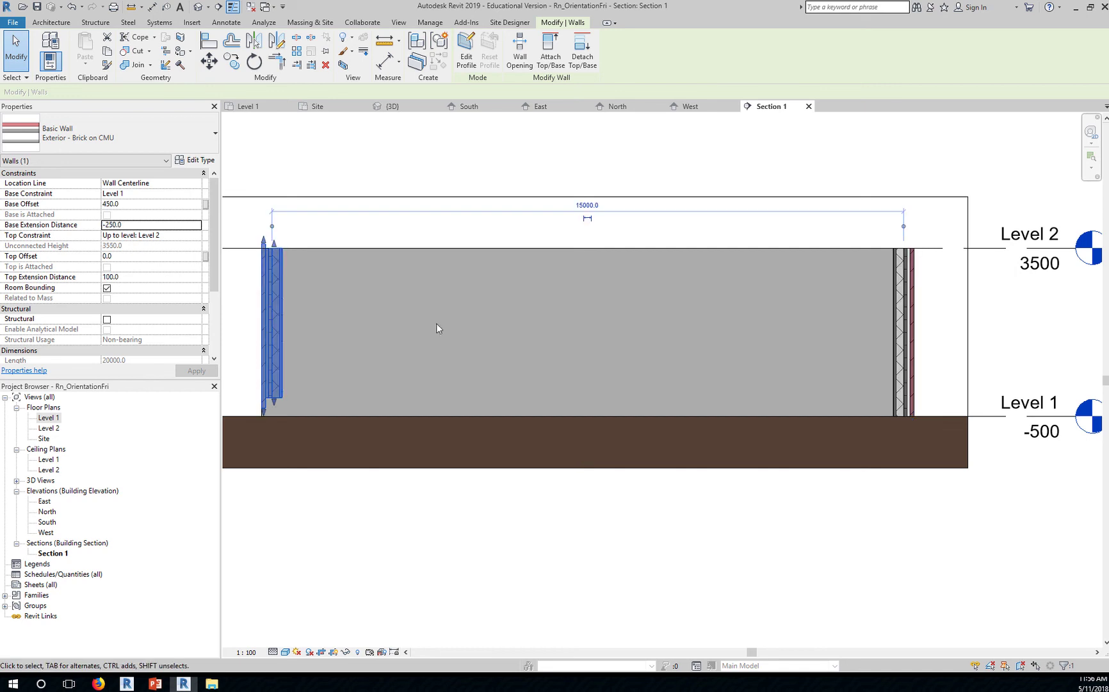
left_click(943, 324)
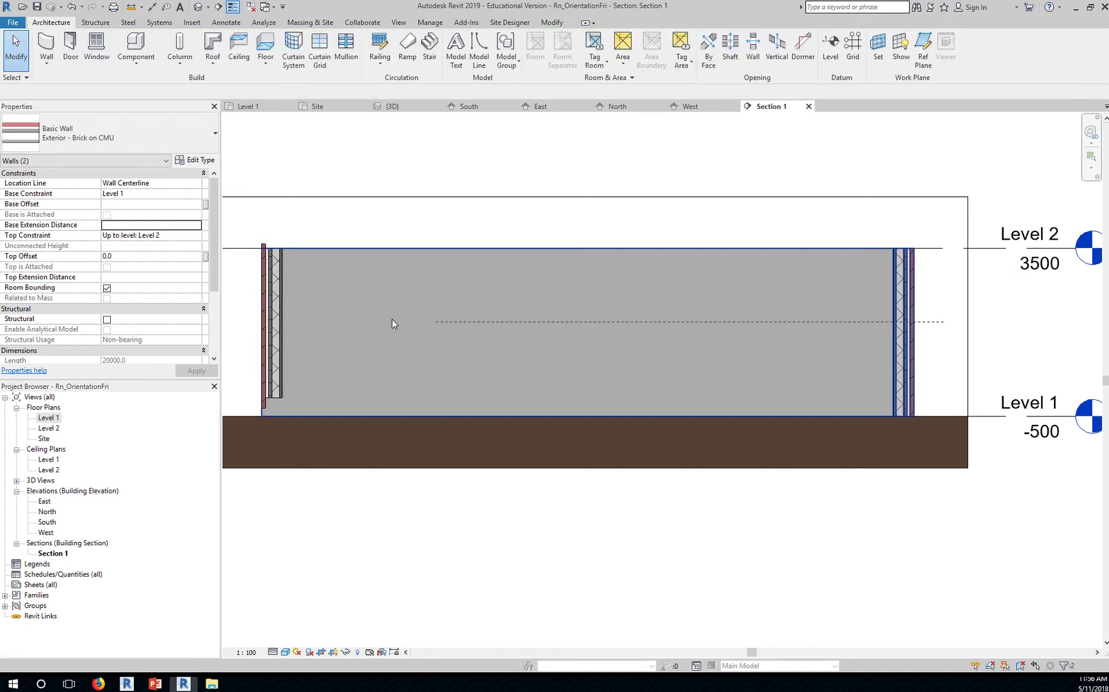
left_click(344, 347)
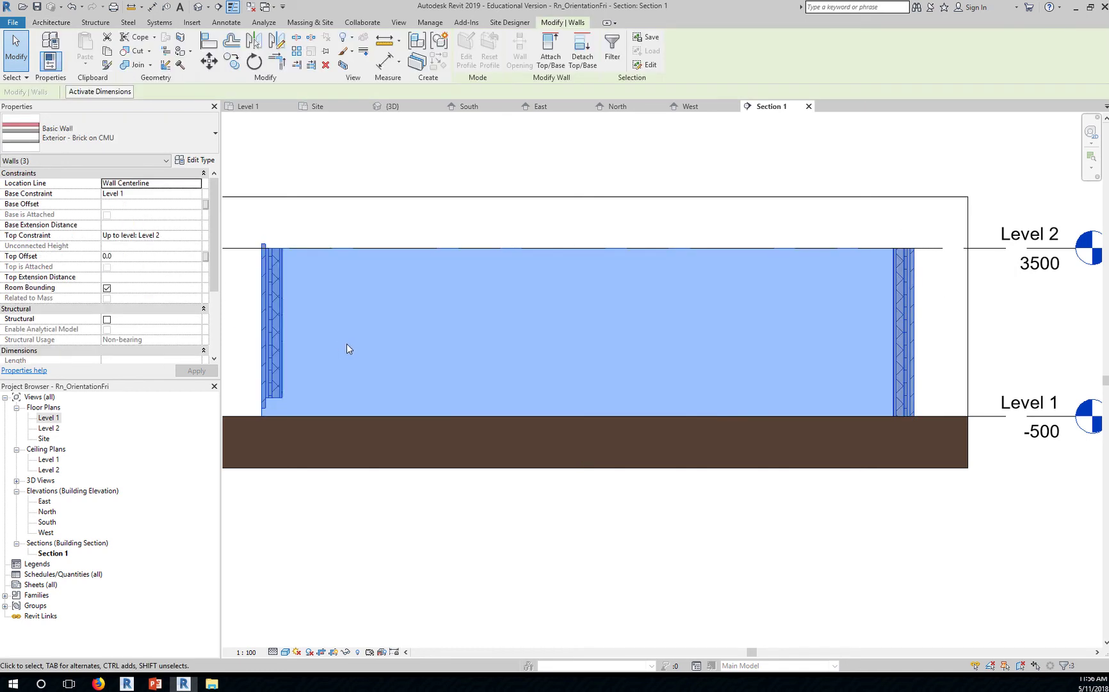
left_click(114, 205)
type("-100")
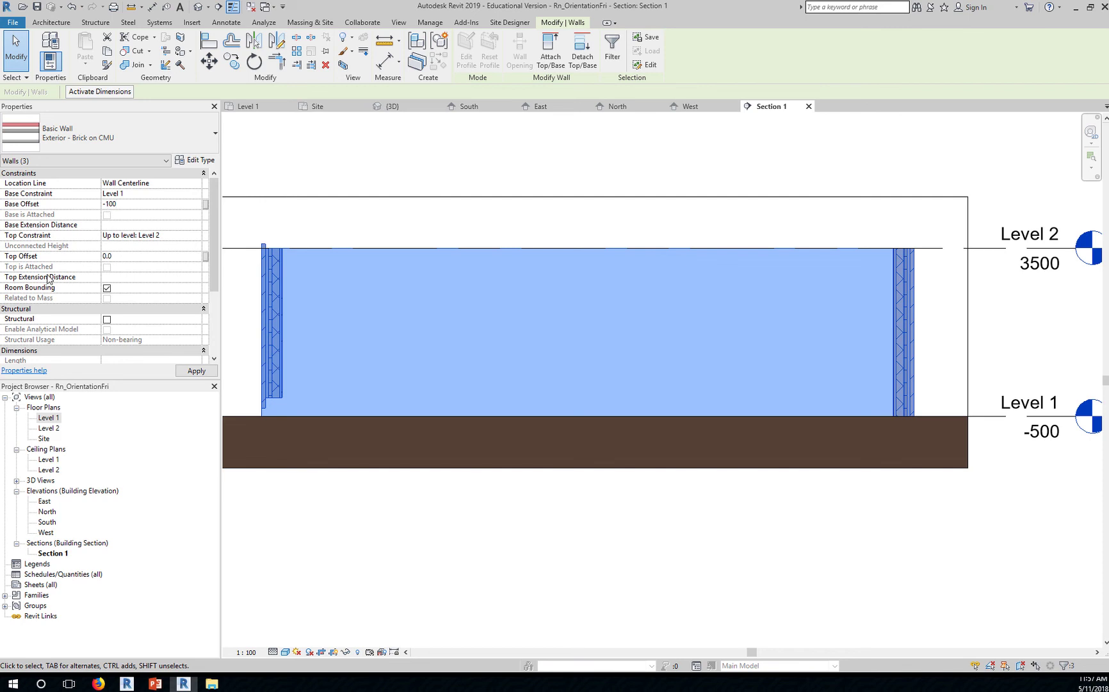
key("Return")
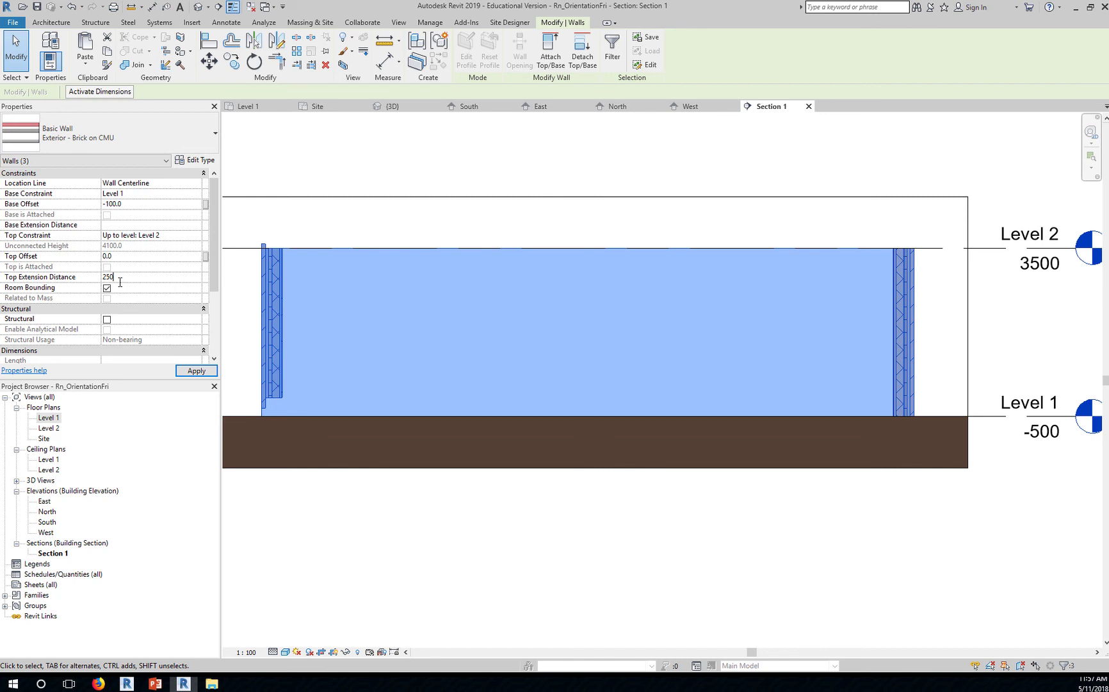
key("Return")
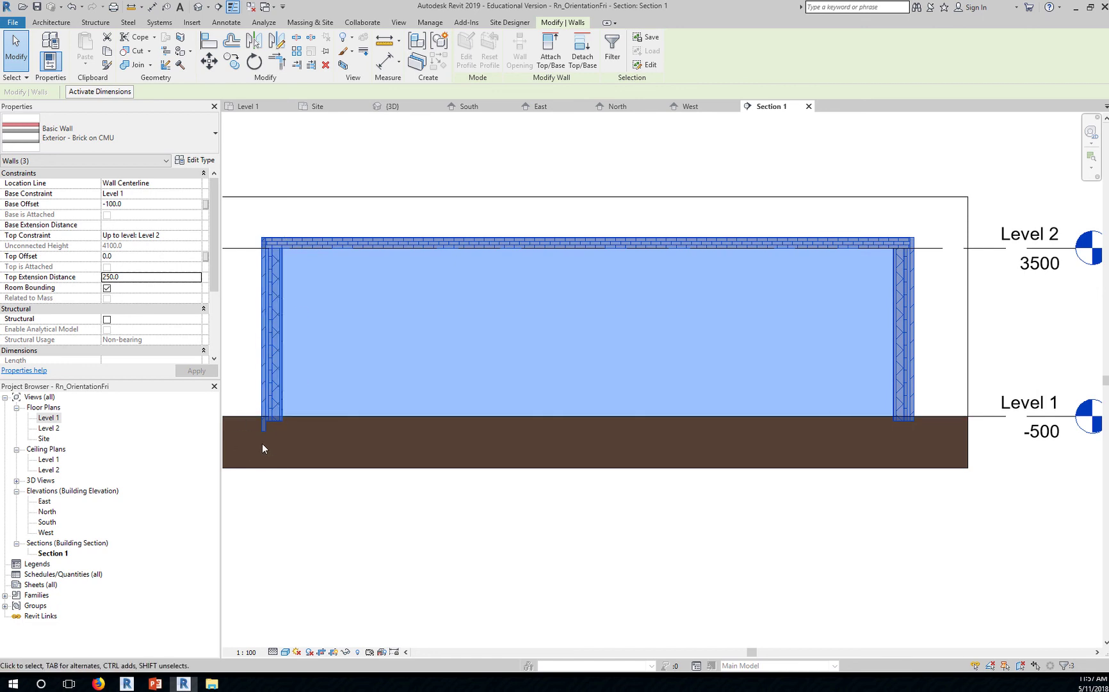
left_click(660, 582)
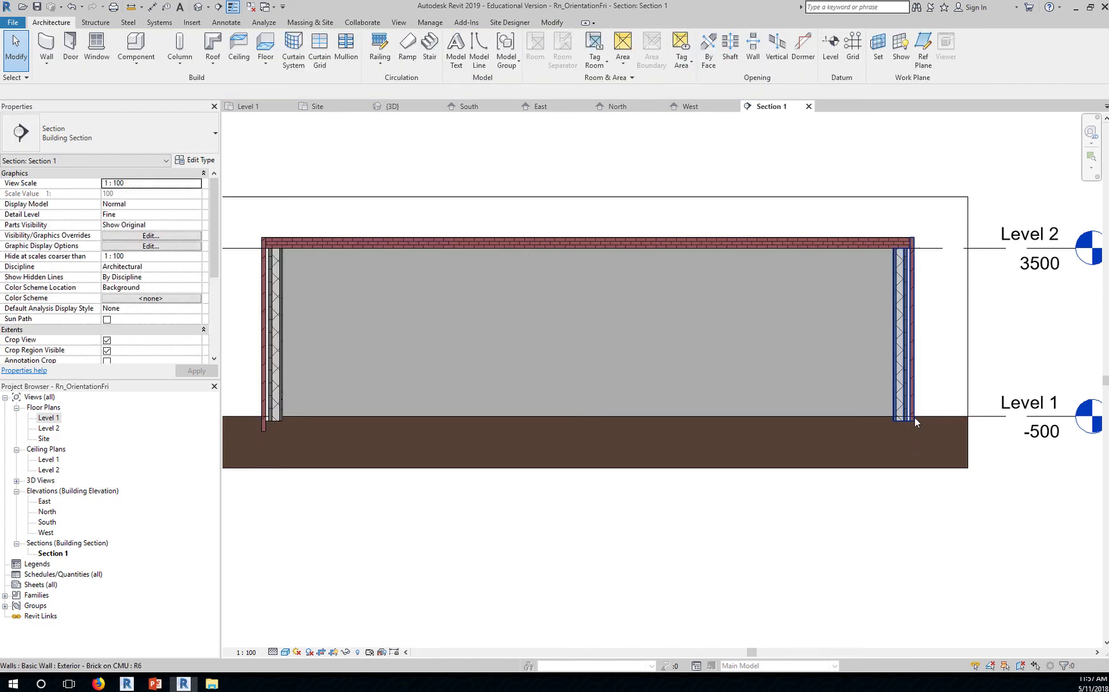
- Select the right-hand wall and enter a Base Offset of 0
scroll(914, 417, "up", 4)
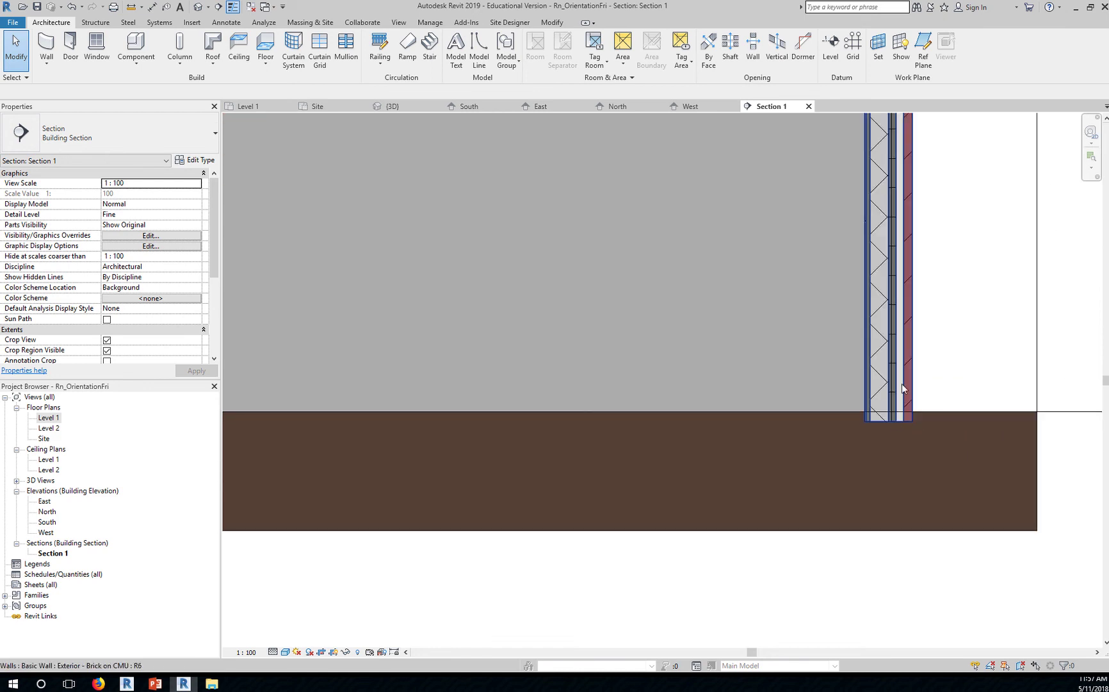
left_click(913, 379)
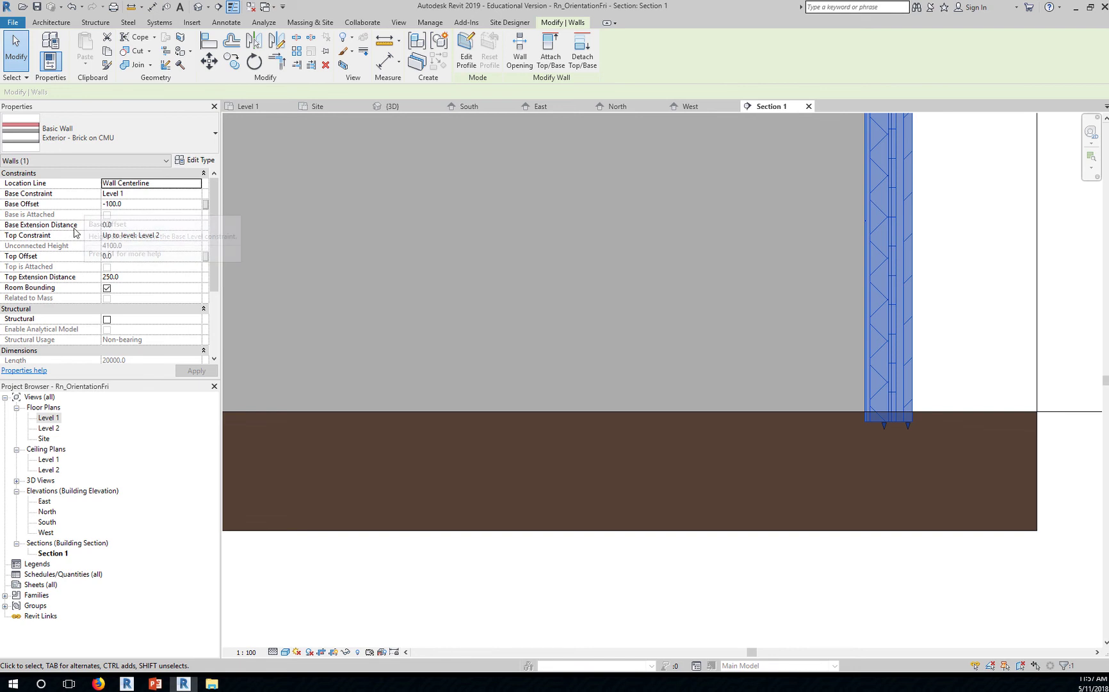
left_click(129, 205)
double_click(132, 203)
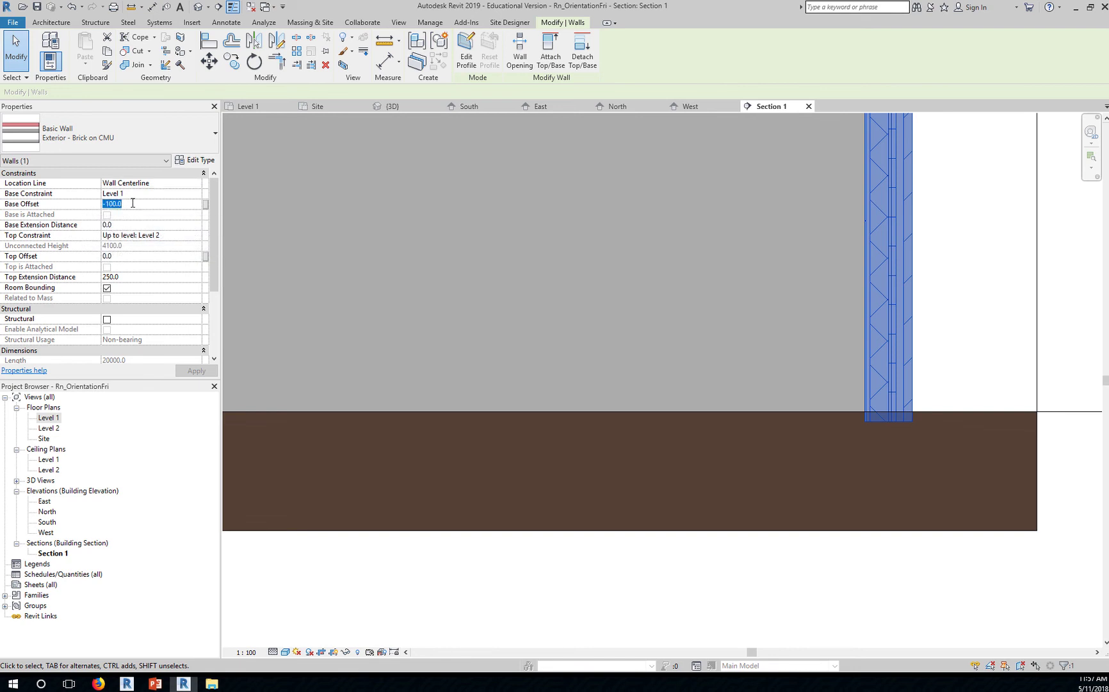
type("0")
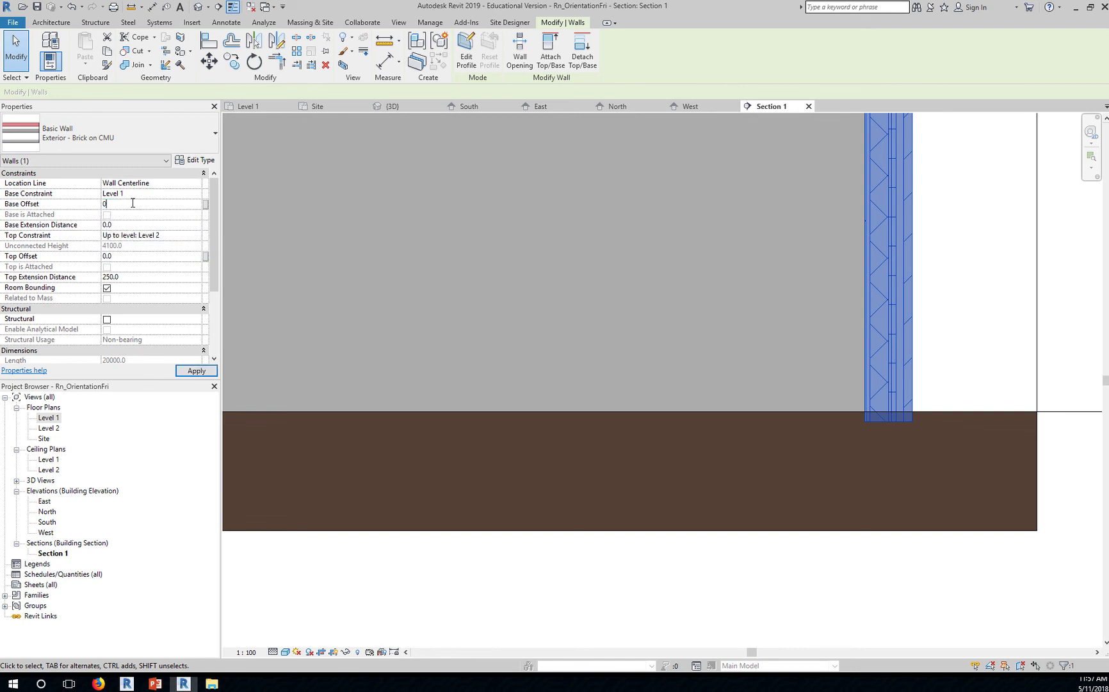
scroll(133, 203, "down", 4)
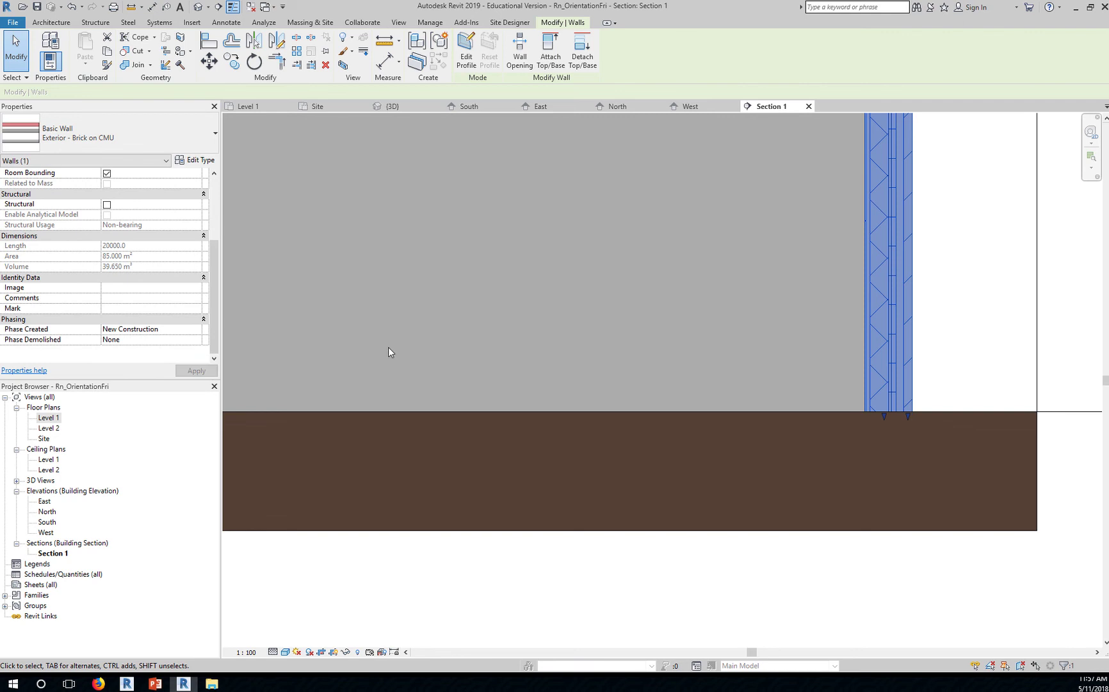
scroll(558, 334, "down", 5)
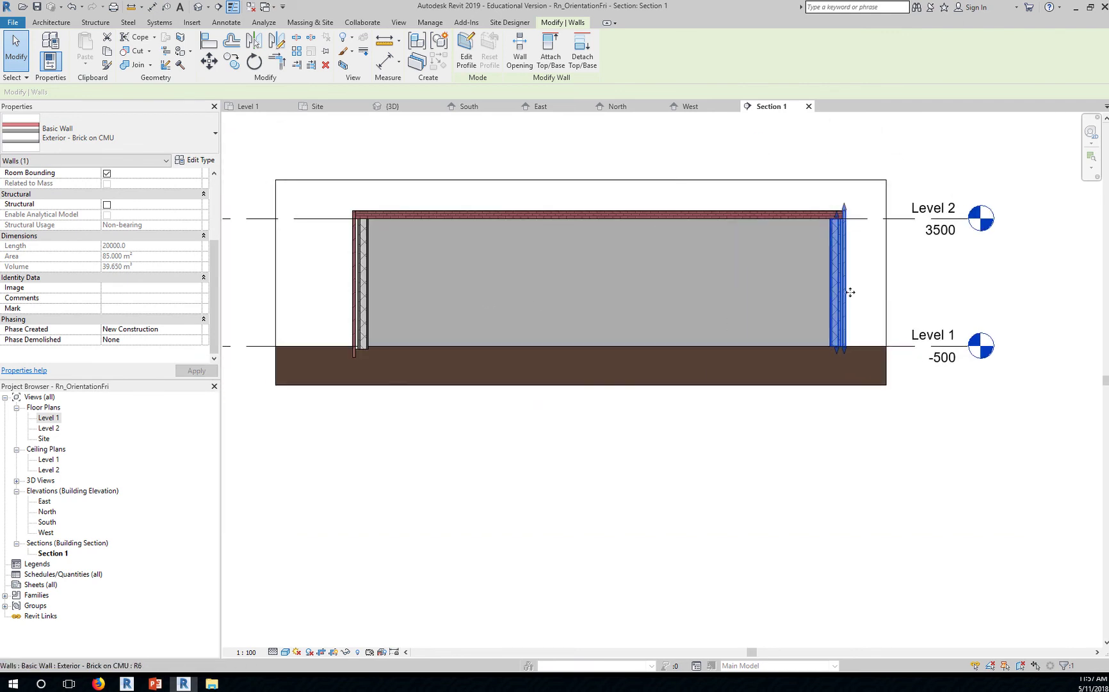
- Tab-select all three connected walls, set Base Offset 0, and begin Base Extension Distance -100
left_click(859, 296)
key("Tab")
left_click(340, 272)
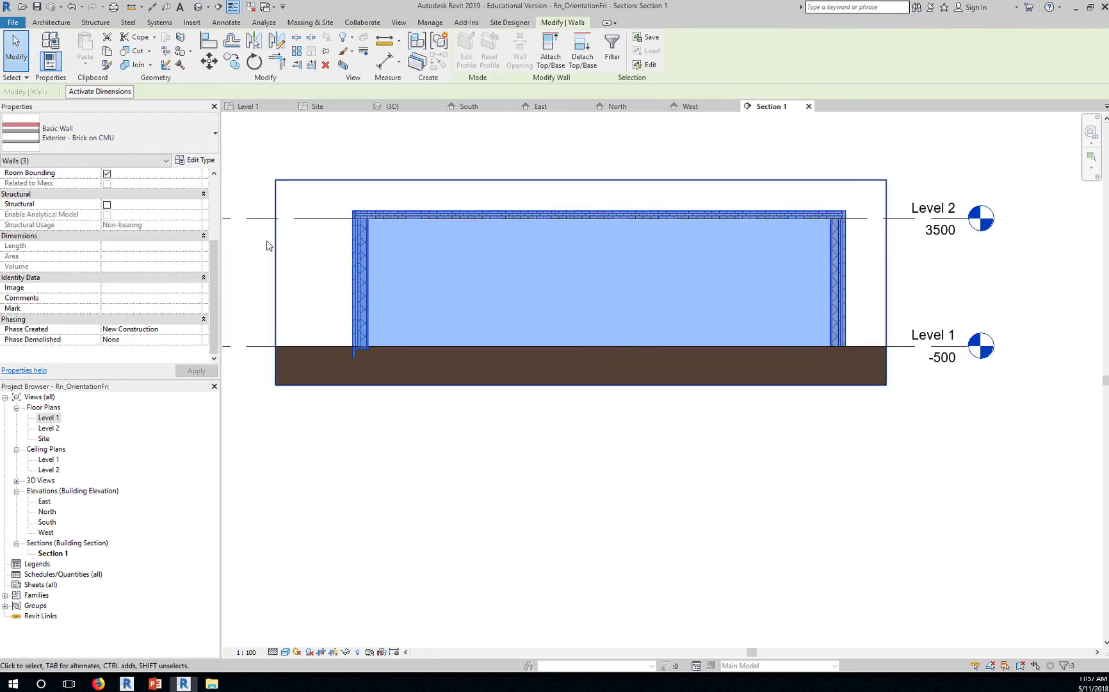
scroll(123, 217, "up", 4)
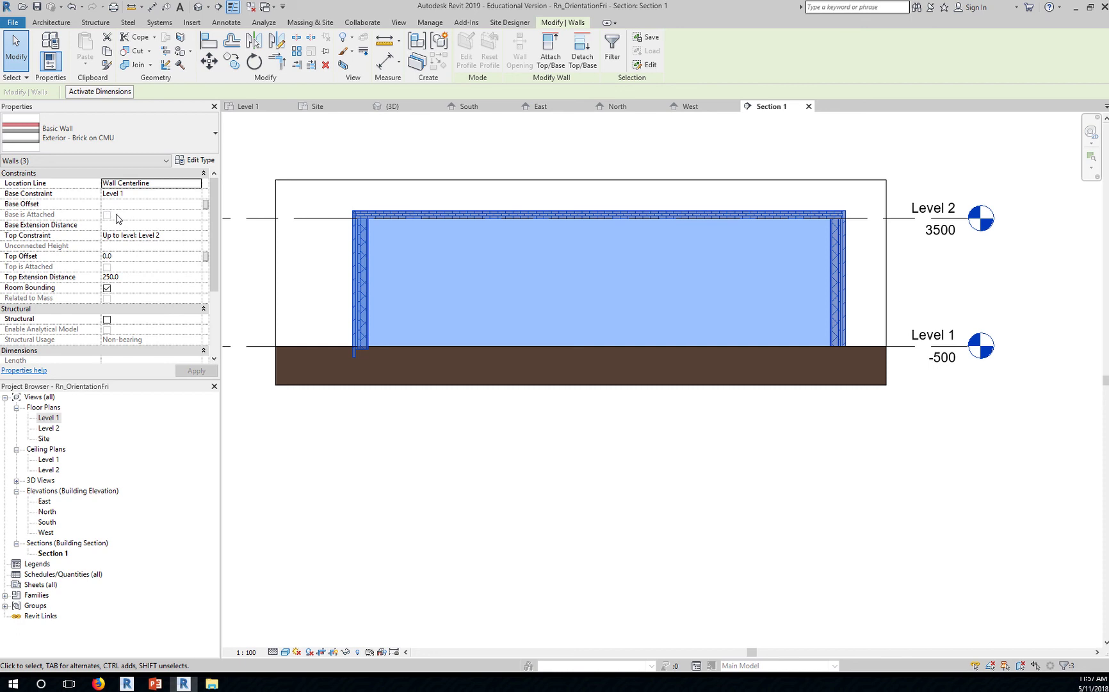
left_click(112, 204)
type("0")
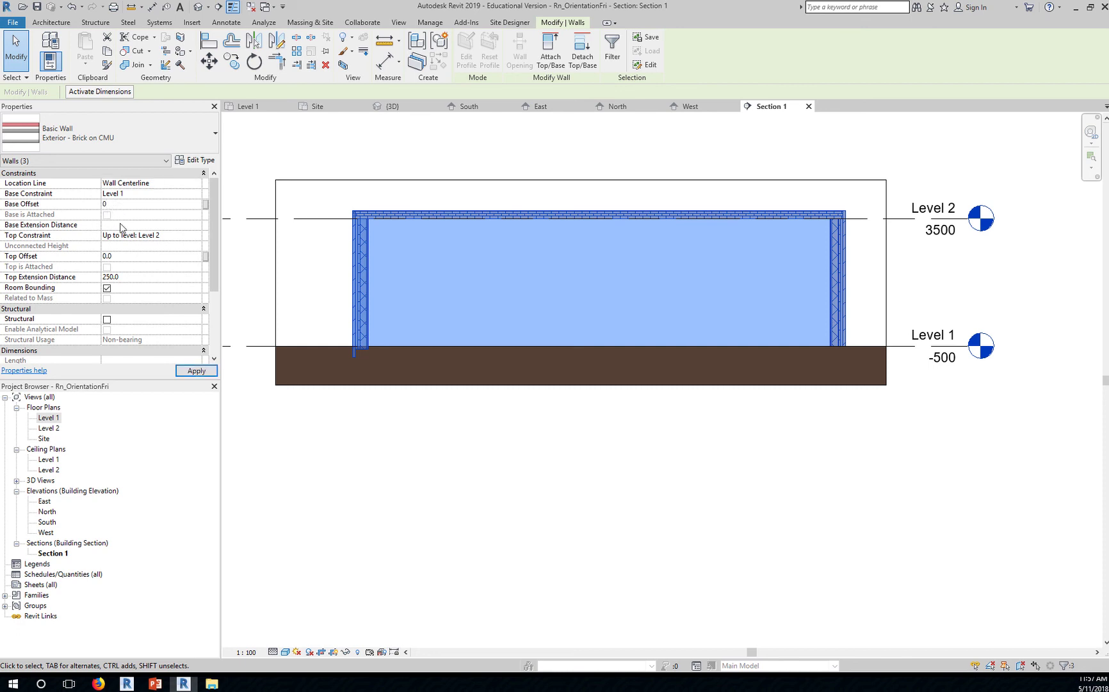
left_click(122, 225)
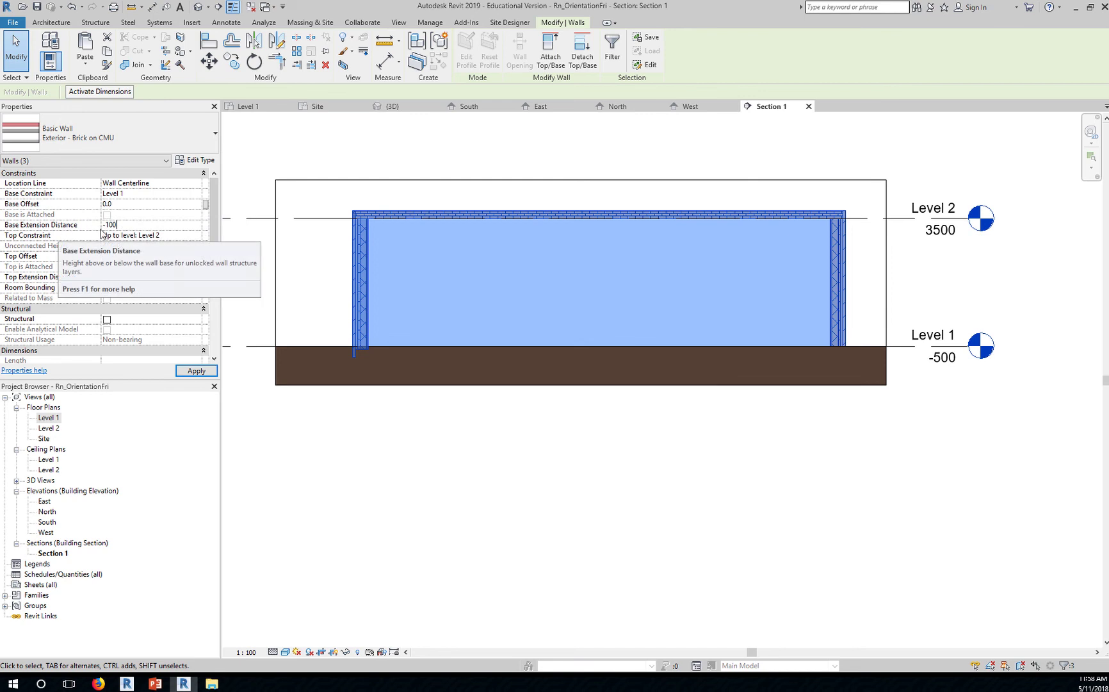
- Check the brick extension, then set the three walls' Base Offset to 450
left_click(477, 392)
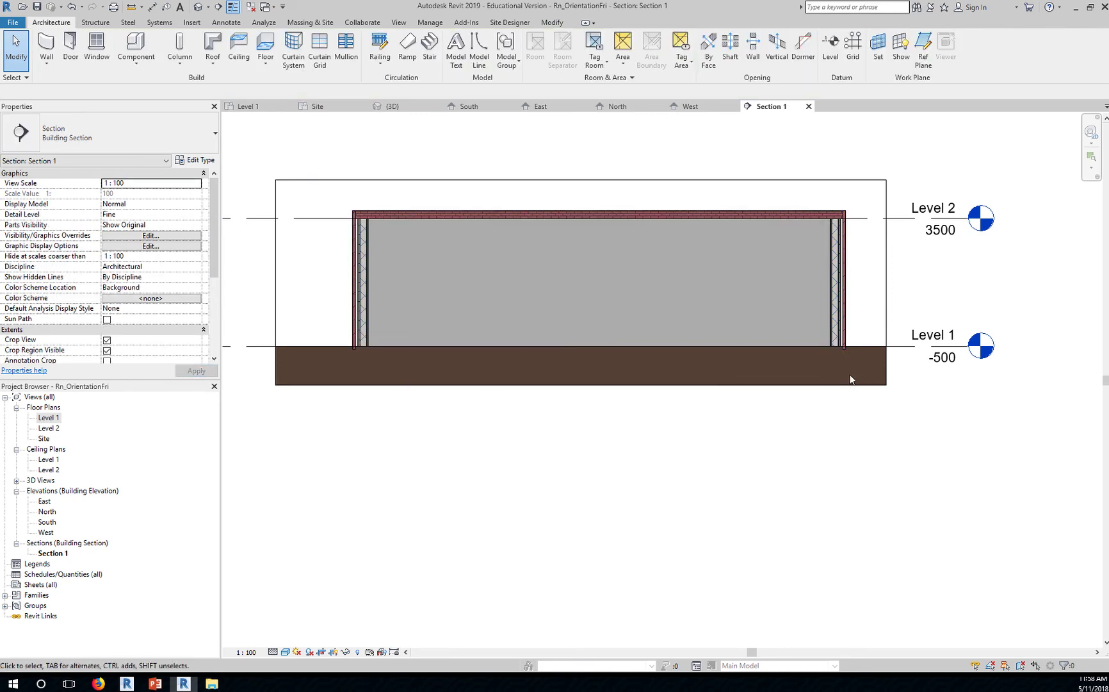
scroll(845, 339, "up", 5)
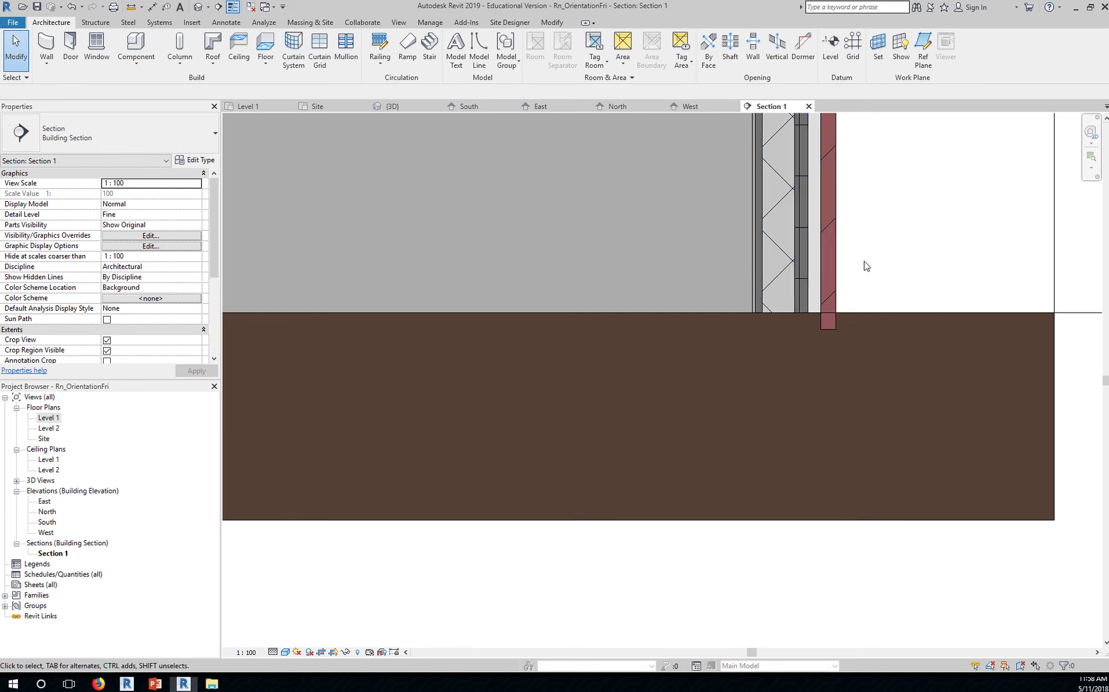
scroll(870, 284, "down", 3)
scroll(871, 283, "down", 3)
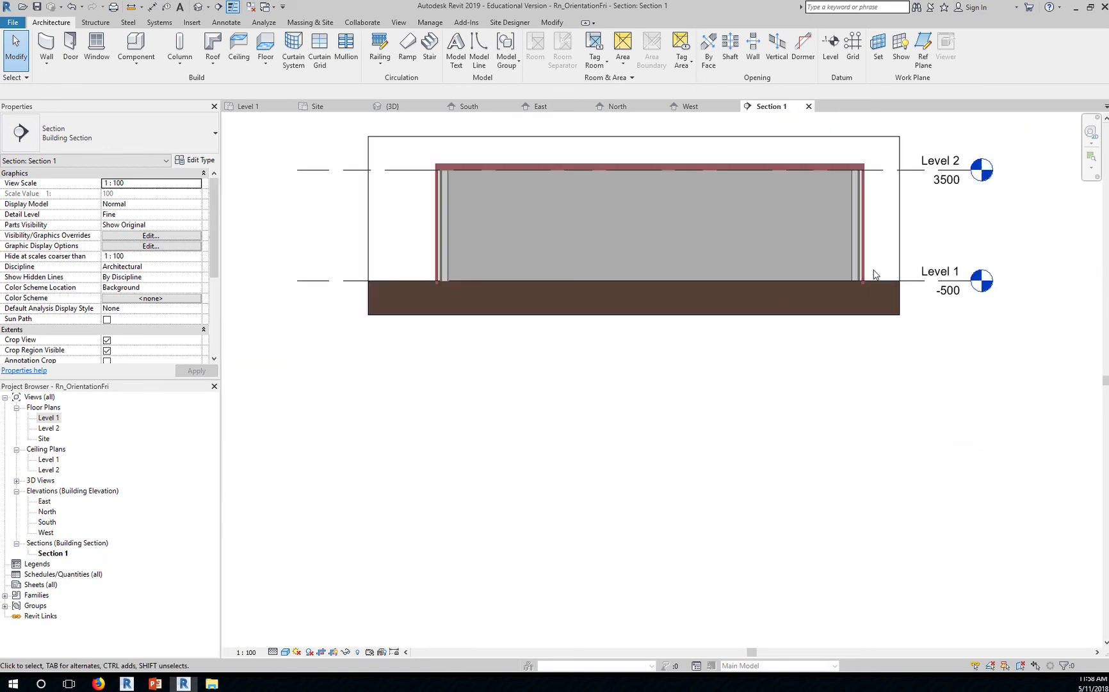
left_click(420, 230)
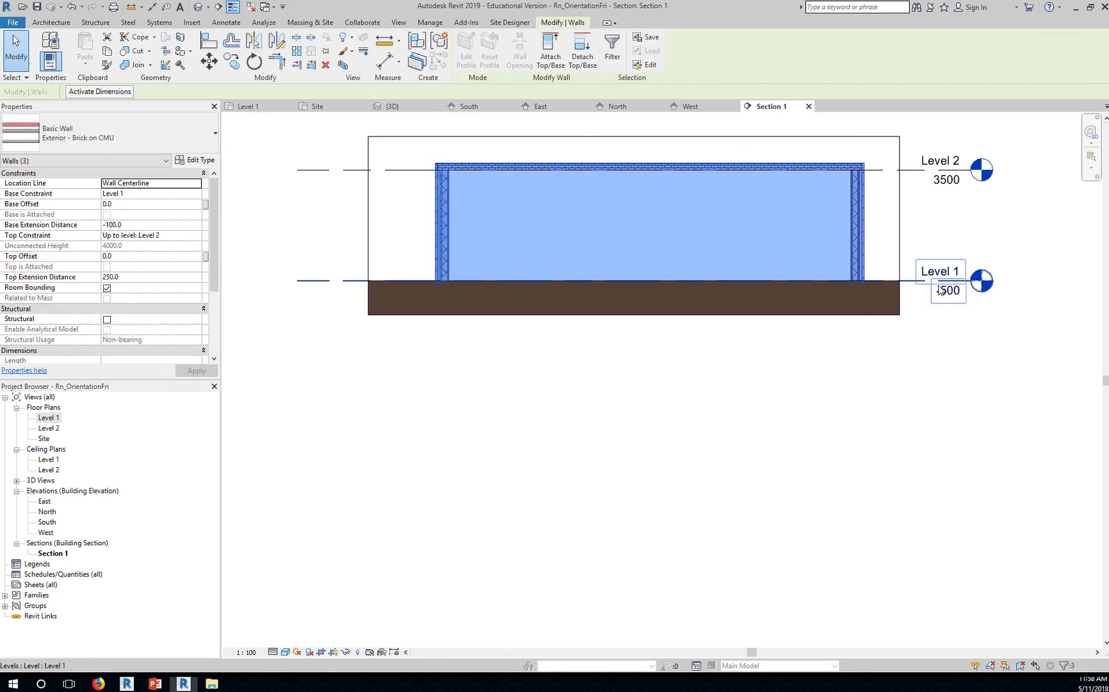
left_click(121, 204)
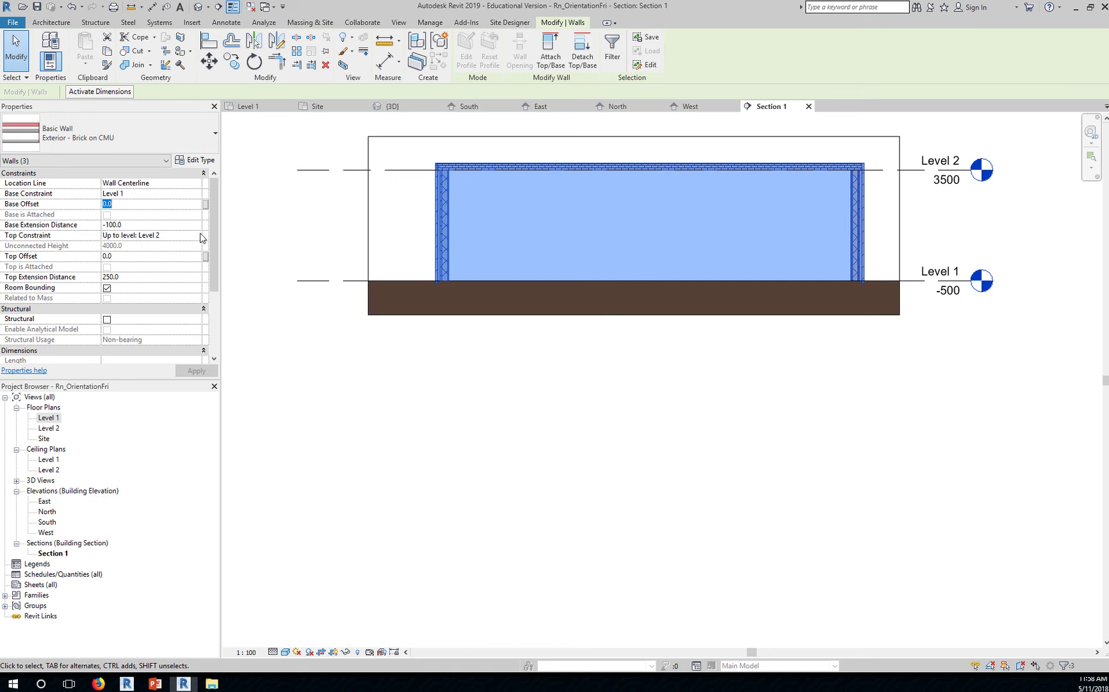
type("450")
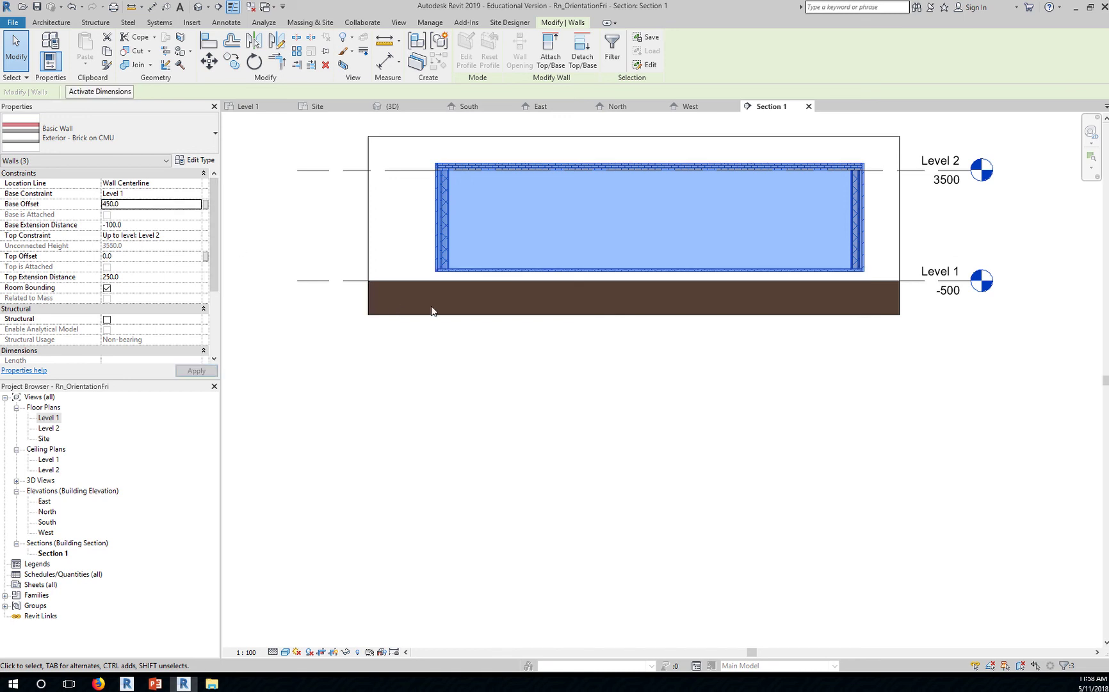
scroll(454, 295, "up", 5)
left_click(454, 294)
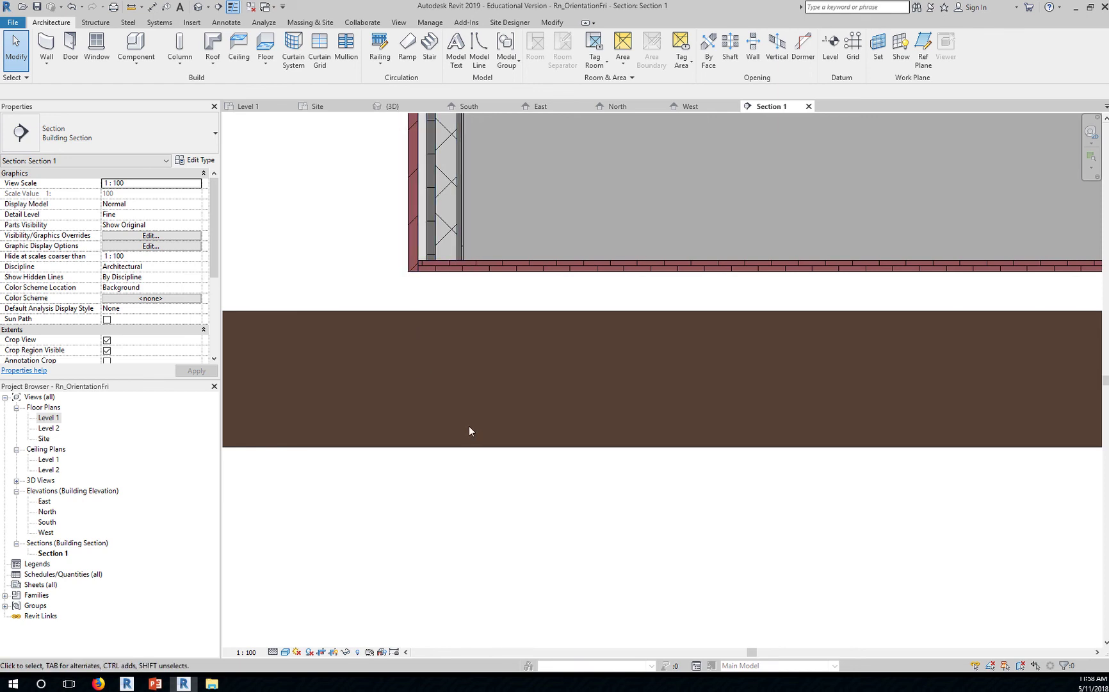
- Zoom out, then zoom in on the left wall's top corner where the brick wraps over
scroll(497, 410, "down", 5)
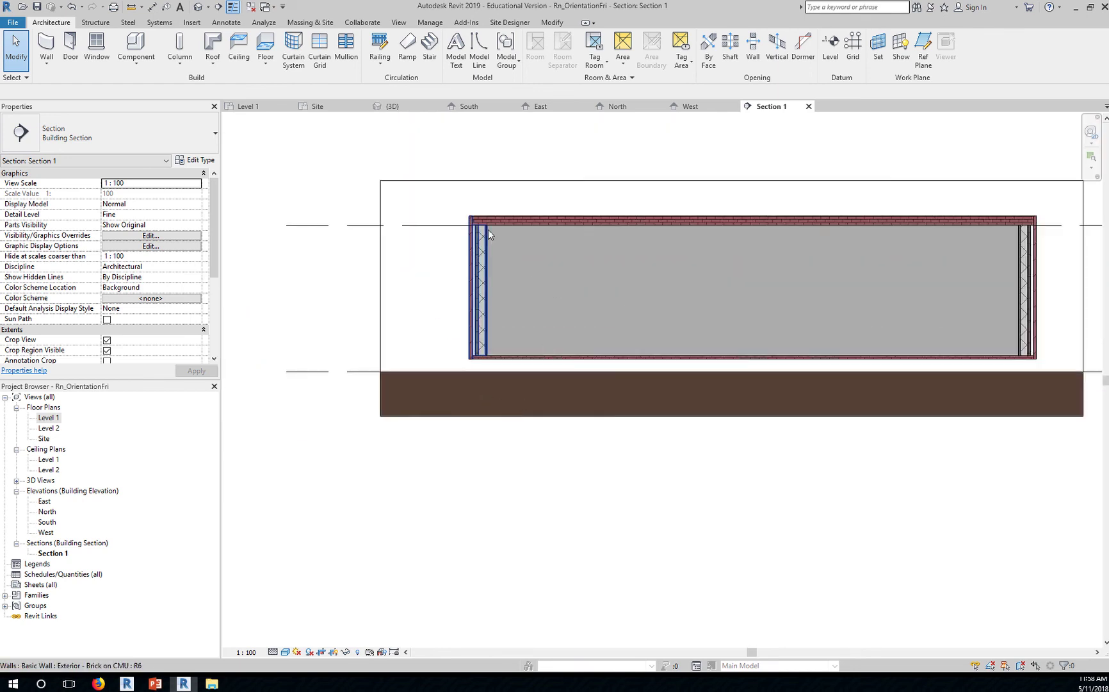
scroll(487, 226, "up", 5)
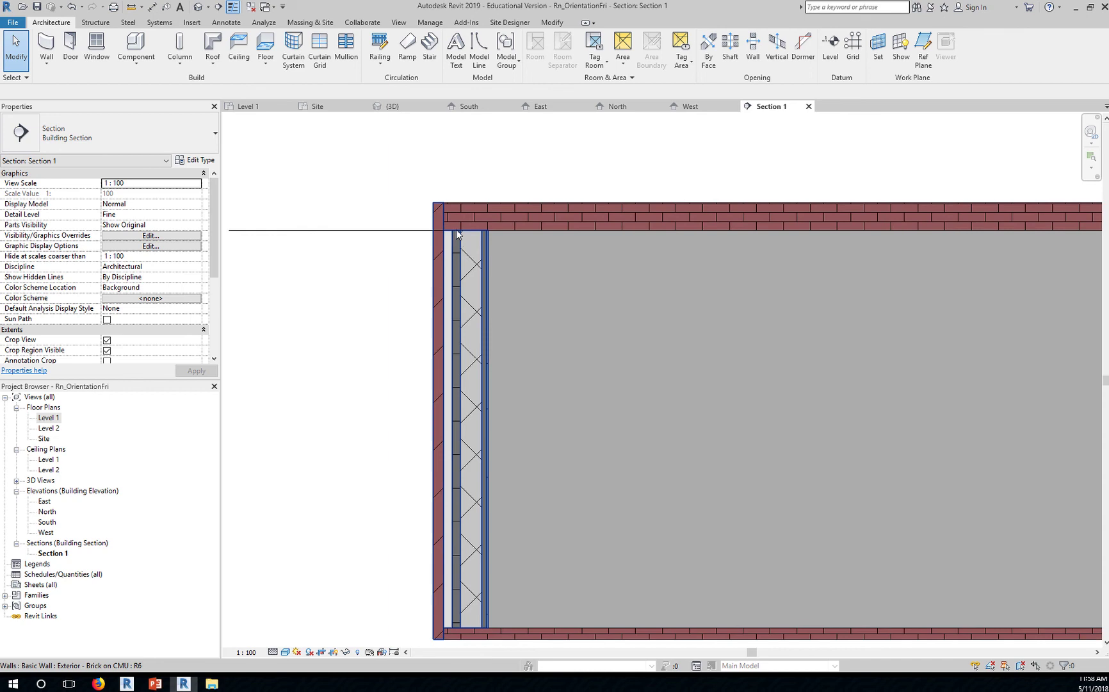